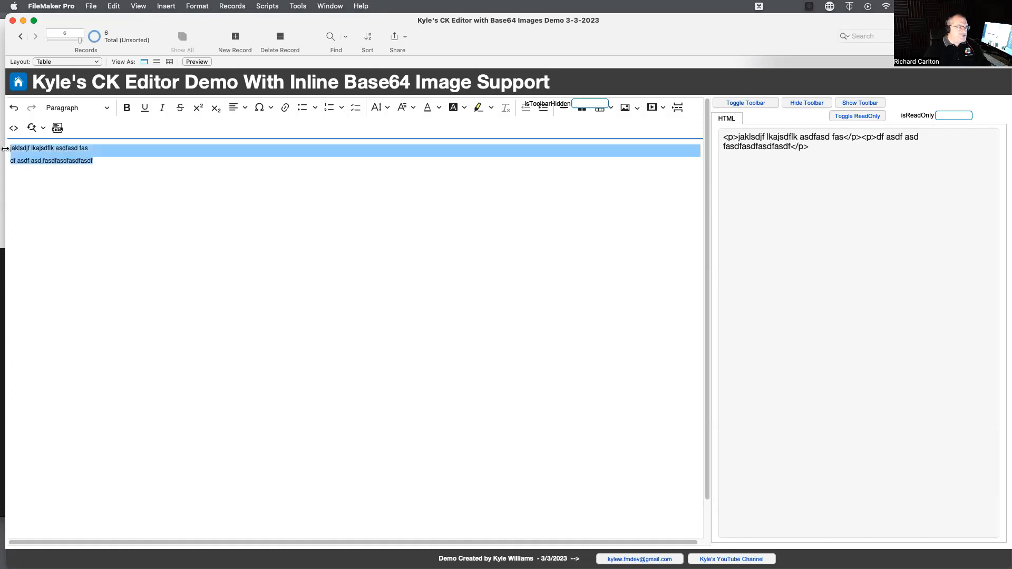
# Copy the two selected paragraphs and paste them repeatedly in their place to fill the editor with sample text.
pyautogui.press('super+c')
pyautogui.press('super+v')
pyautogui.press('super+v')
pyautogui.press('super+v')
# Paste the copied text repeatedly at the end of the second-to-last paragraph to make it several lines long.
pyautogui.press('super+v')
pyautogui.press('super+v')
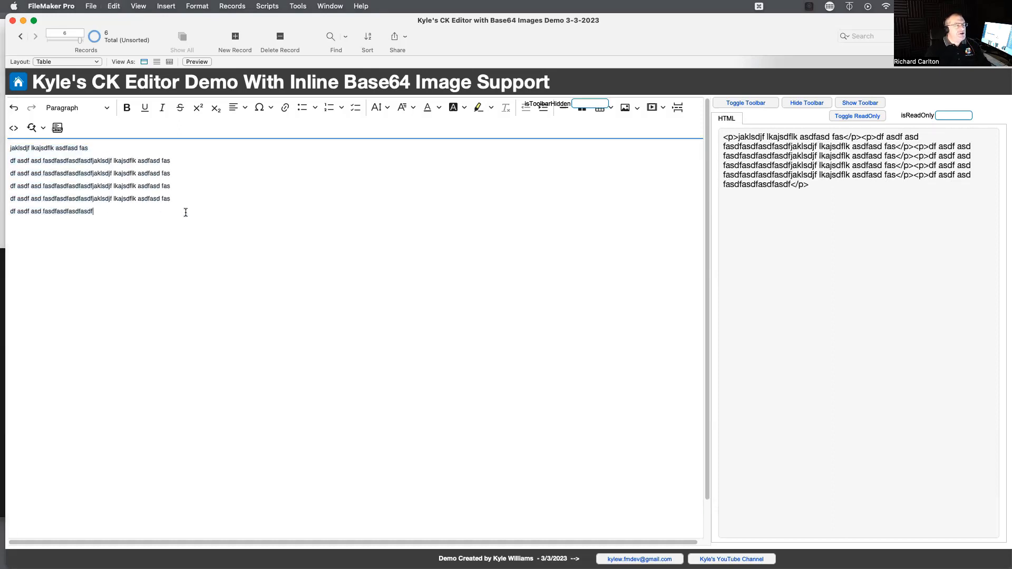
pyautogui.moveTo(188, 193); pyautogui.dragTo(7, 201)
pyautogui.click(178, 200)
pyautogui.press('super+v')
pyautogui.press('super+v')
pyautogui.press('super+v')
pyautogui.press('super+v')
pyautogui.press('super+v')
pyautogui.press('super+v')
pyautogui.press('super+v')
pyautogui.press('super+v')
pyautogui.press('super+v')
pyautogui.press('super+v')
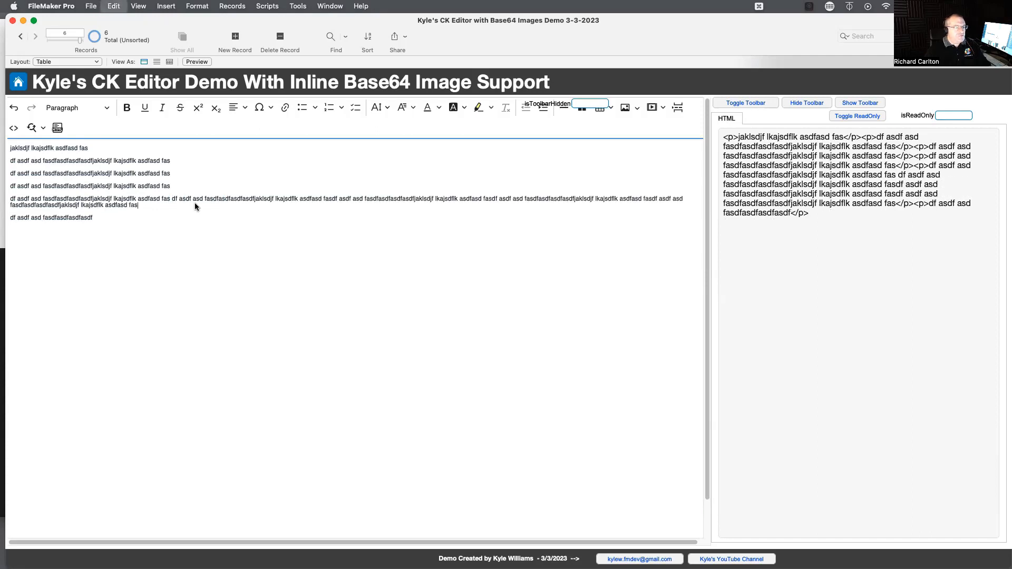
pyautogui.press('super+v')
pyautogui.press('super+v')
pyautogui.press('super+v')
pyautogui.press('super+v')
pyautogui.press('super+v')
pyautogui.press('super+v')
pyautogui.press('super+v')
pyautogui.press('super+v')
pyautogui.press('super+v')
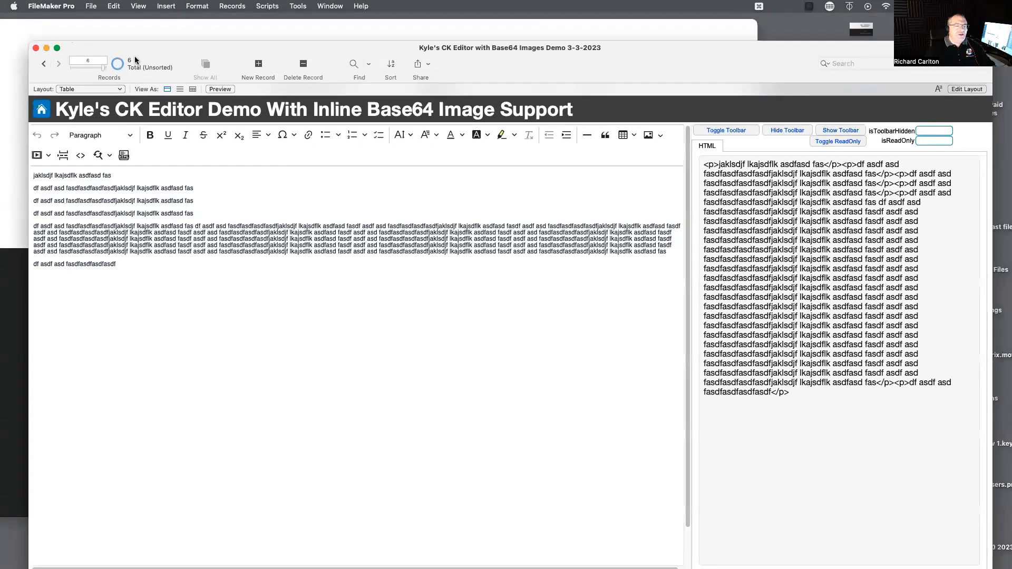
# Move the demo window aside and hide the editor's formatting toolbar.
pyautogui.moveTo(136, 60); pyautogui.dragTo(57, 63)
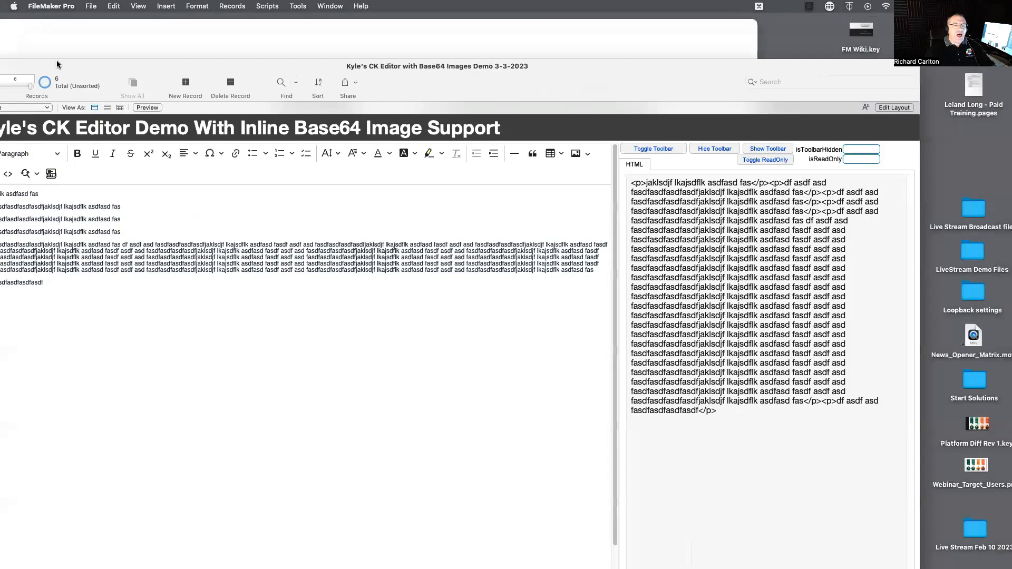
pyautogui.click(613, 145)
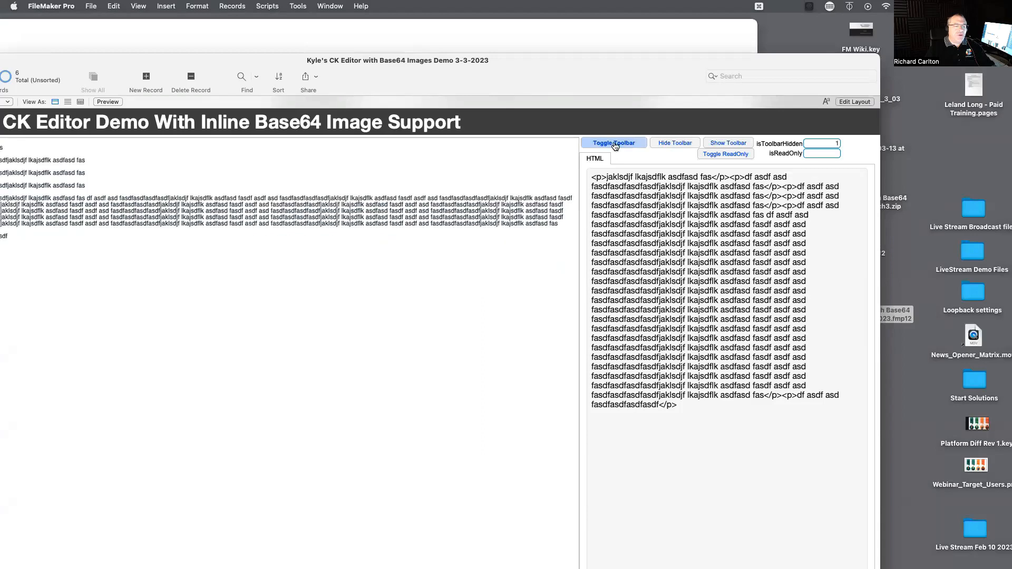
# Switch to Keynote, close the FM Wiki.key presentation, and move the FileMaker window back into full view.
pyautogui.click(191, 21)
pyautogui.moveTo(191, 21); pyautogui.dragTo(382, 227)
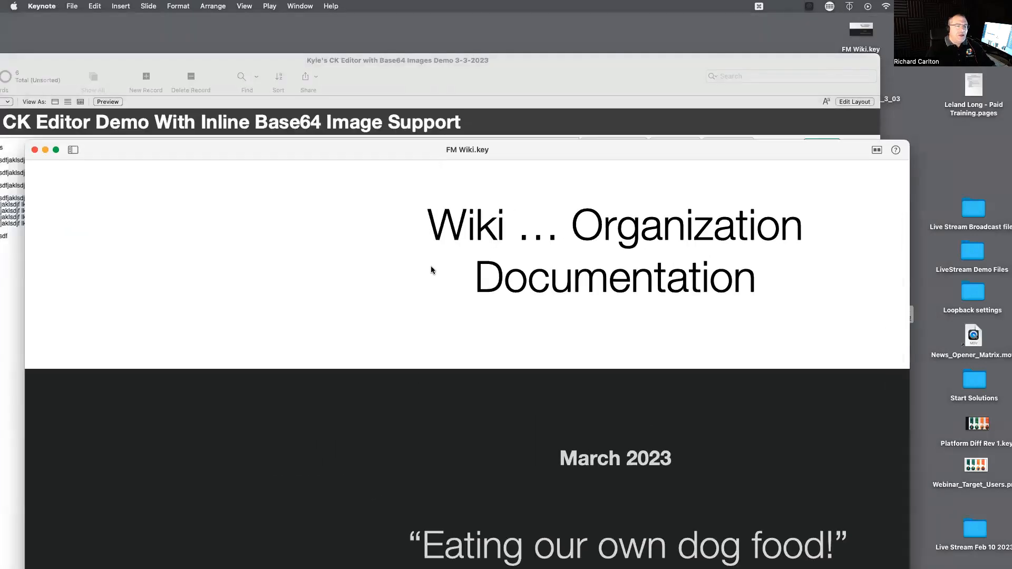
pyautogui.press('Escape')
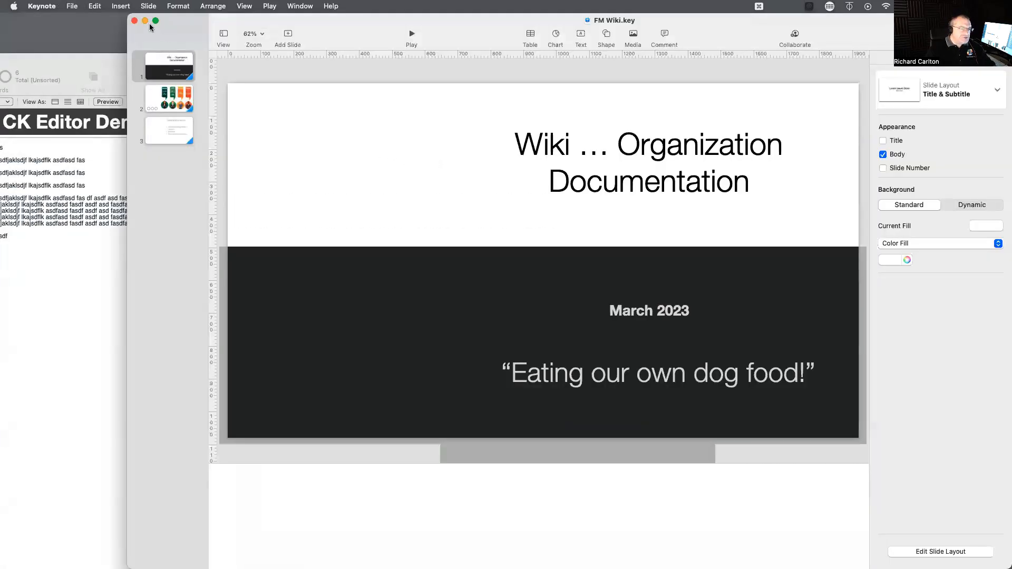
pyautogui.click(135, 20)
pyautogui.moveTo(139, 62); pyautogui.dragTo(231, 18)
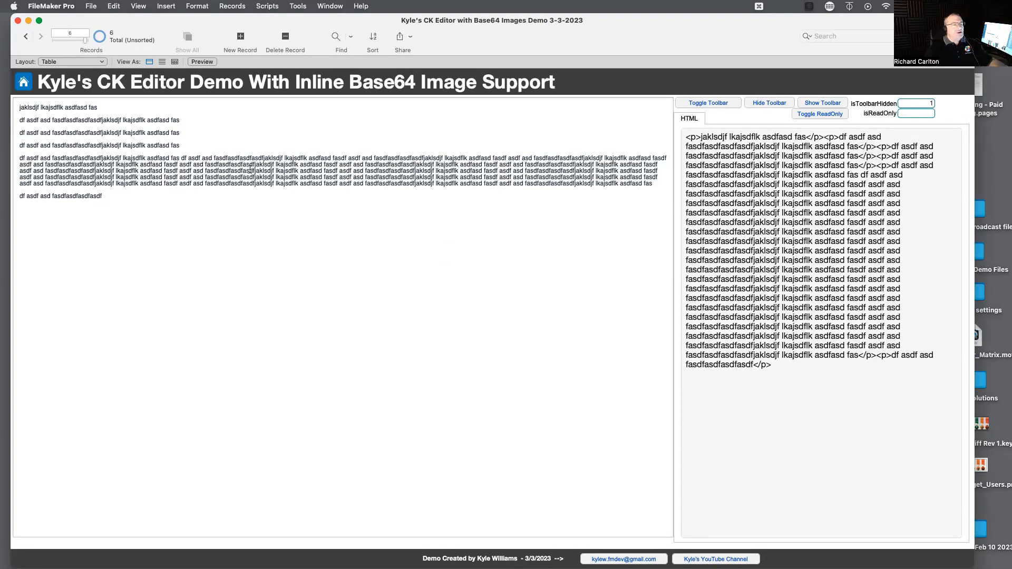
# Select and deselect some text in the toolbar-free editor, and bring the formatting toolbar back.
pyautogui.moveTo(211, 168); pyautogui.dragTo(67, 115)
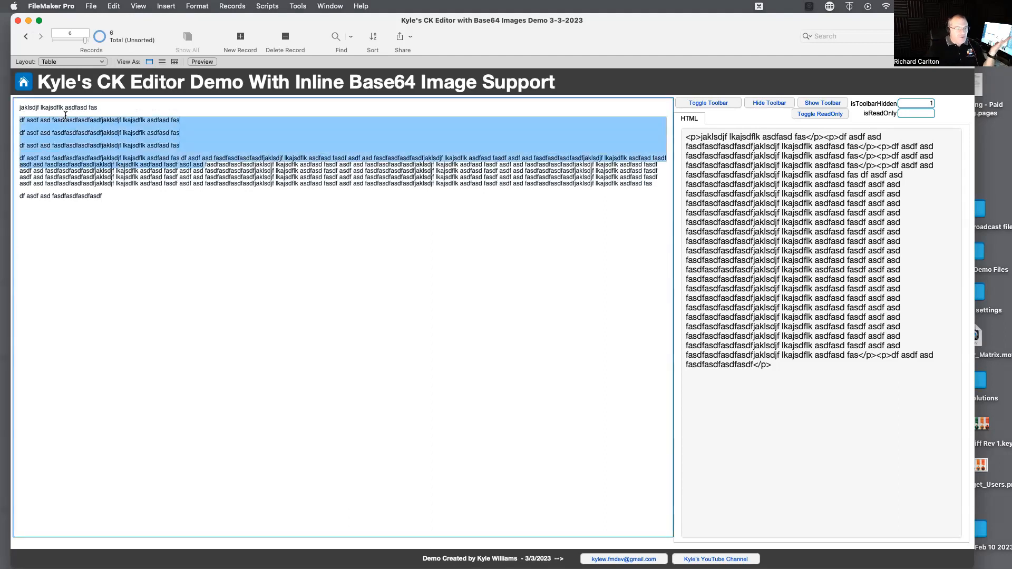
pyautogui.click(137, 195)
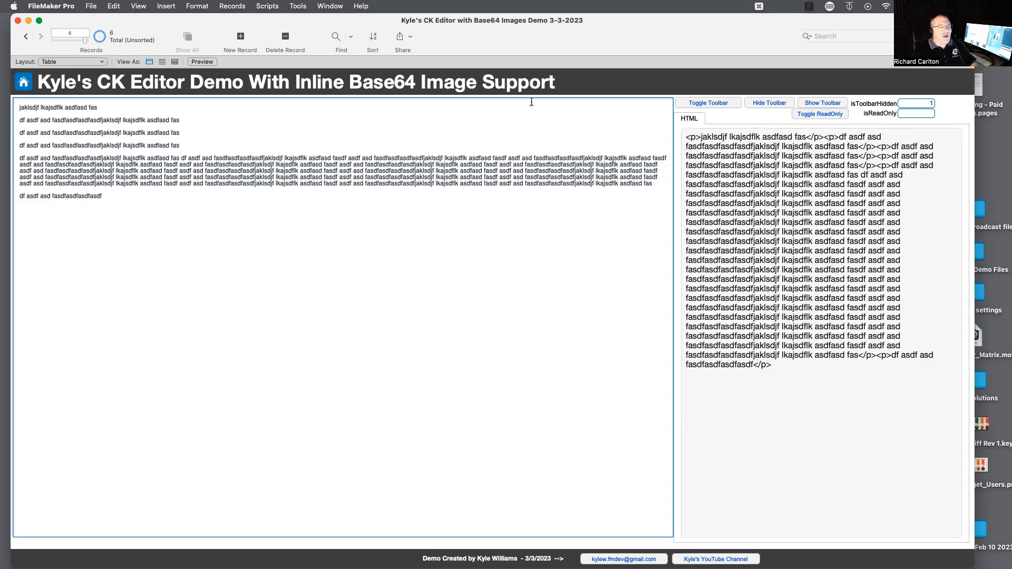
pyautogui.click(720, 106)
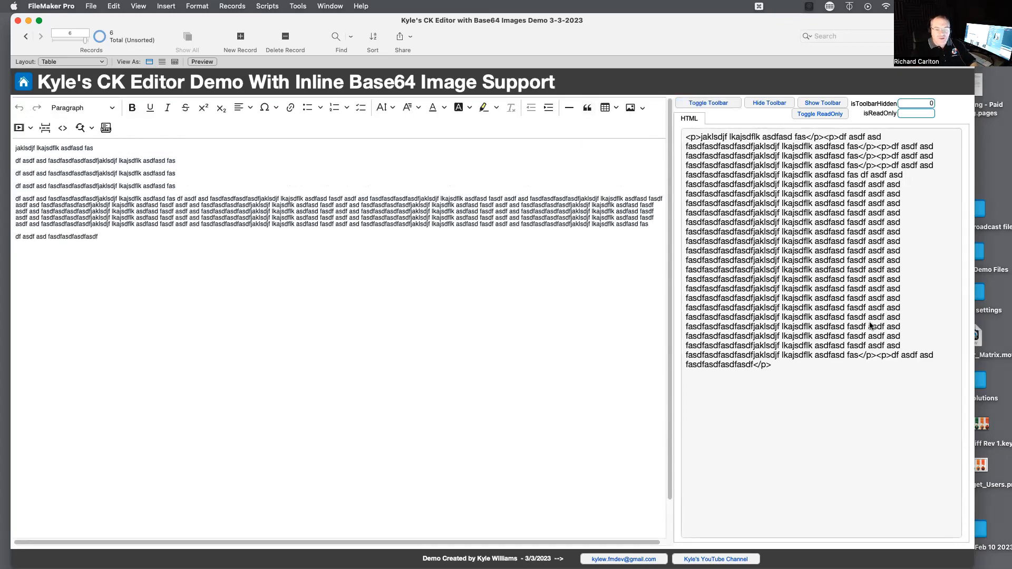
# Narrow the demo window to expose the desktop and insert the Webinar_Target_Users image file into the long paragraph.
pyautogui.moveTo(974, 545); pyautogui.dragTo(795, 547)
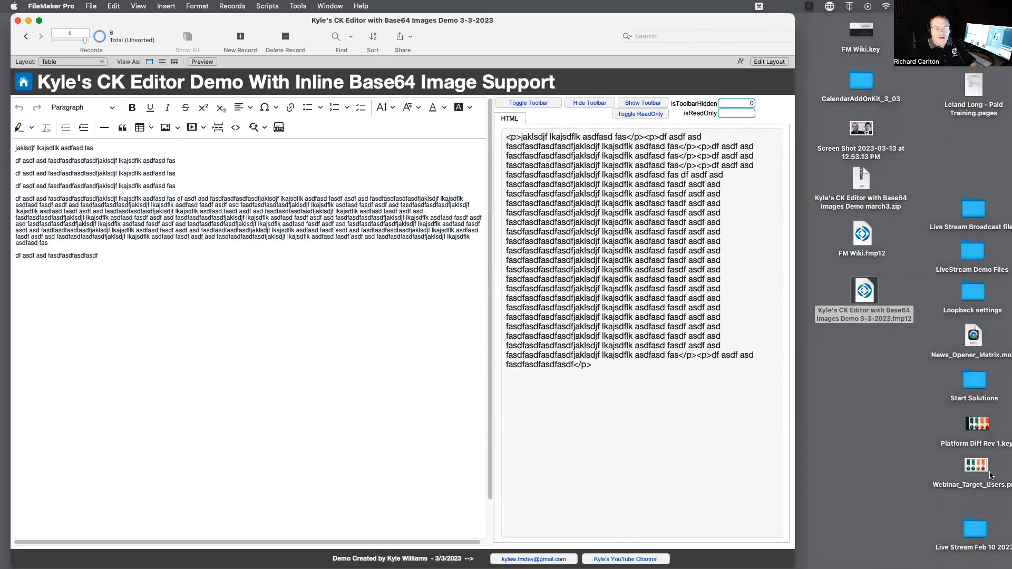
pyautogui.click(917, 409)
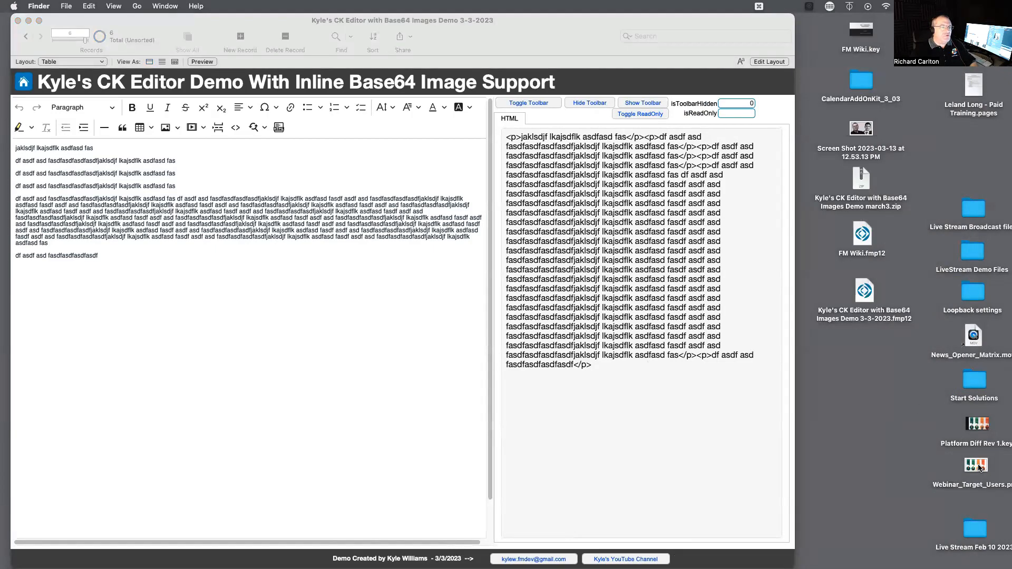
pyautogui.moveTo(979, 466); pyautogui.dragTo(200, 217)
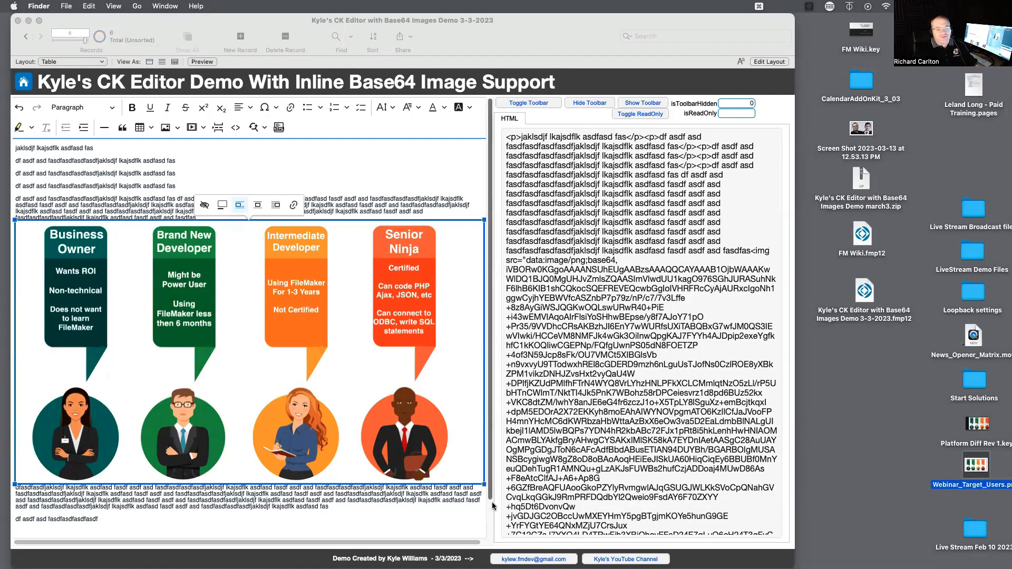
# Shrink the inserted image to about 40.4% width and set it as a side image with text wrapping around it.
pyautogui.click(485, 486)
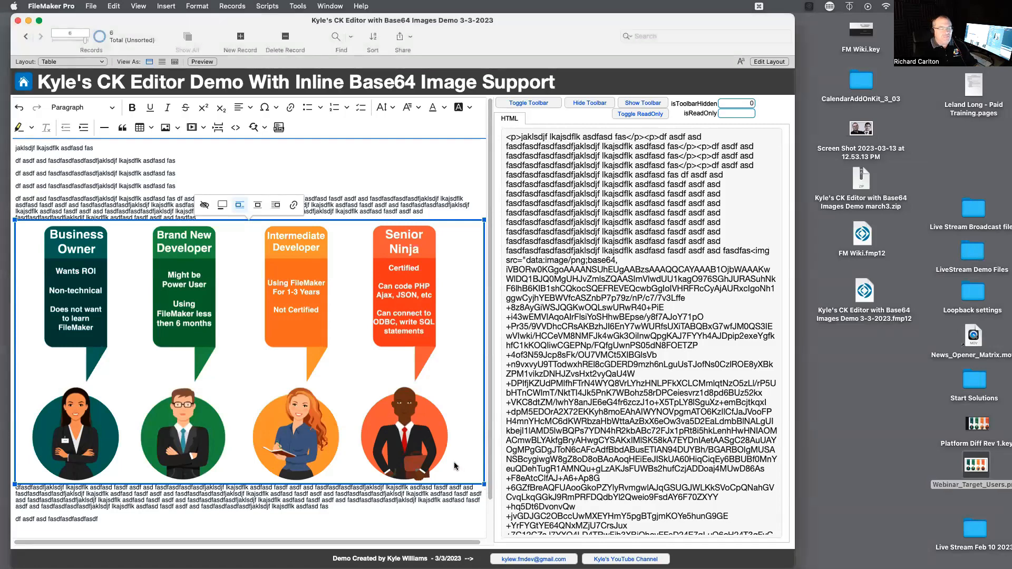
pyautogui.moveTo(483, 485); pyautogui.dragTo(386, 322)
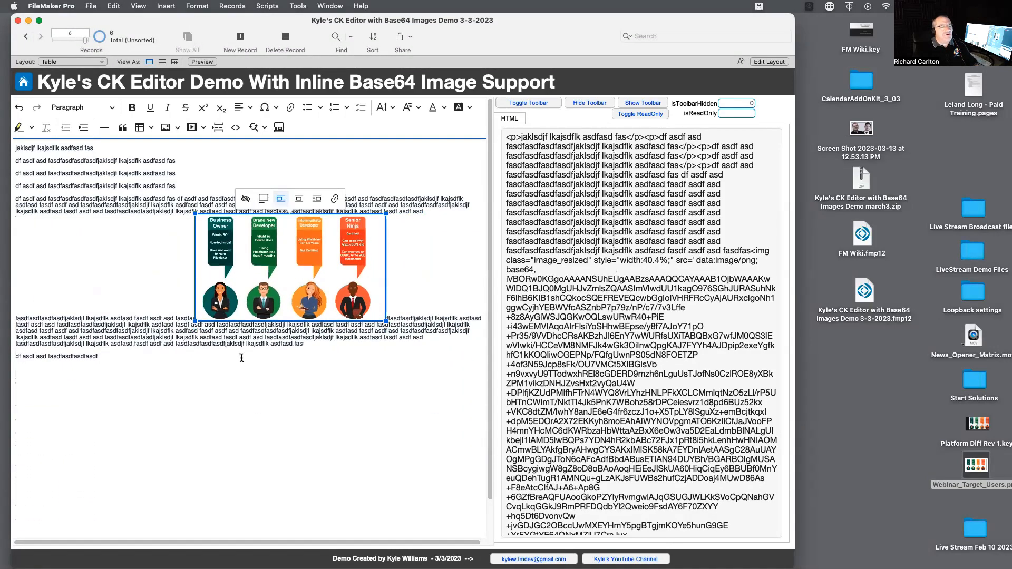
pyautogui.click(317, 201)
# Paste the copied text repeatedly at the end of the last paragraph so that it extends below the image.
pyautogui.click(196, 283)
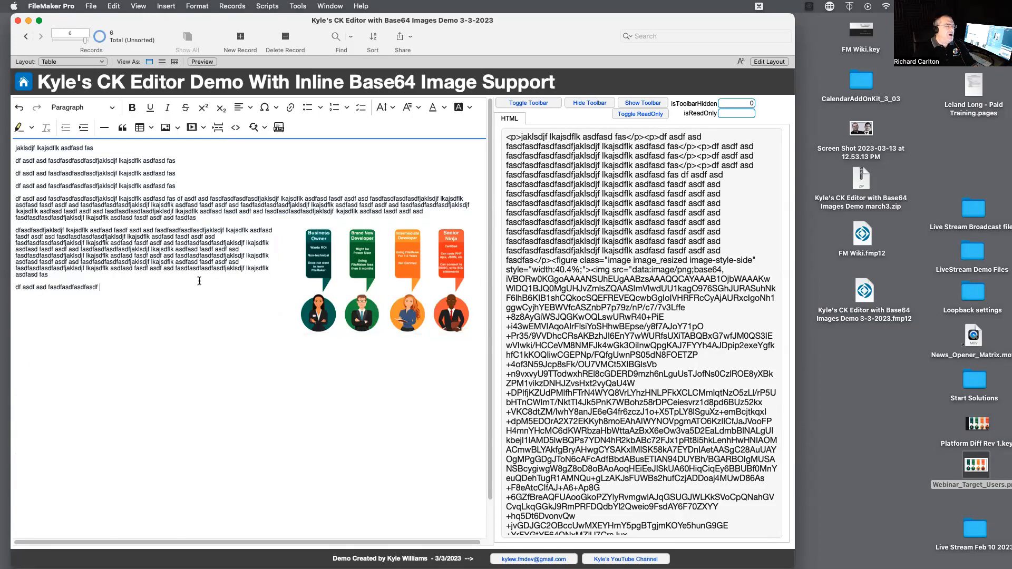
pyautogui.press('super+v')
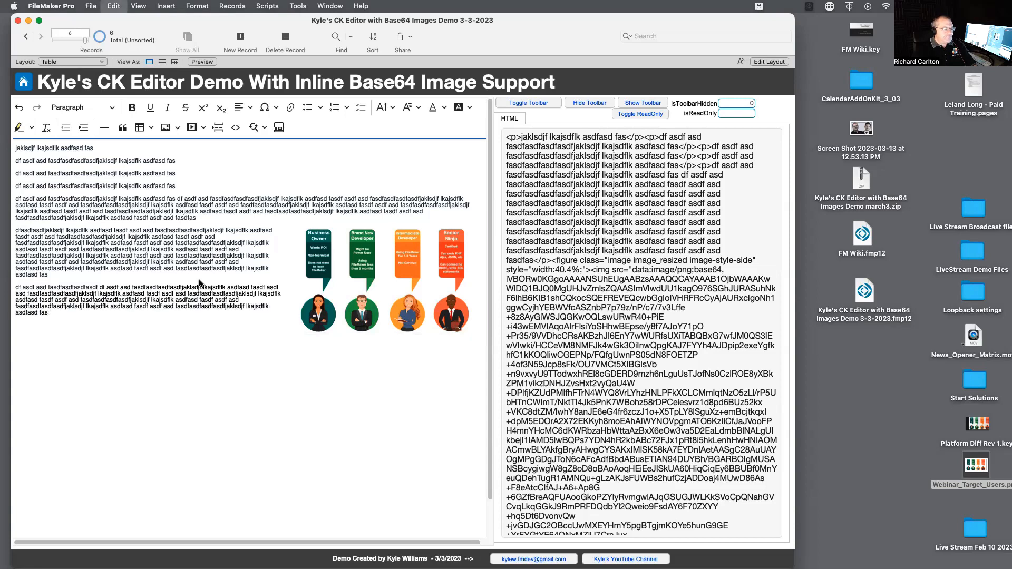
pyautogui.press('super+v')
pyautogui.press('super+v')
pyautogui.press('super+v')
pyautogui.press('super+v')
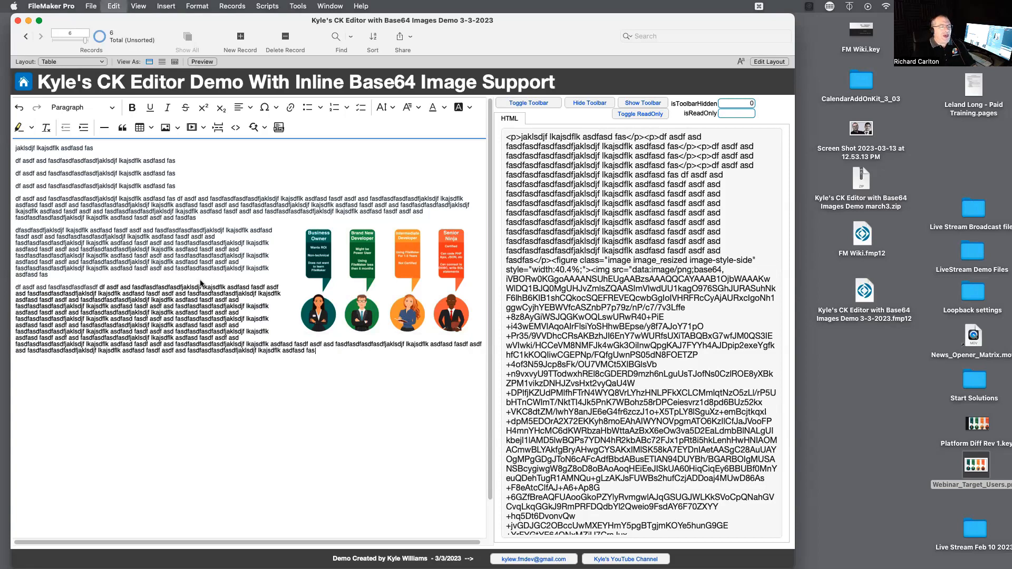
pyautogui.press('super+v')
pyautogui.press('super+v')
pyautogui.press('super+v')
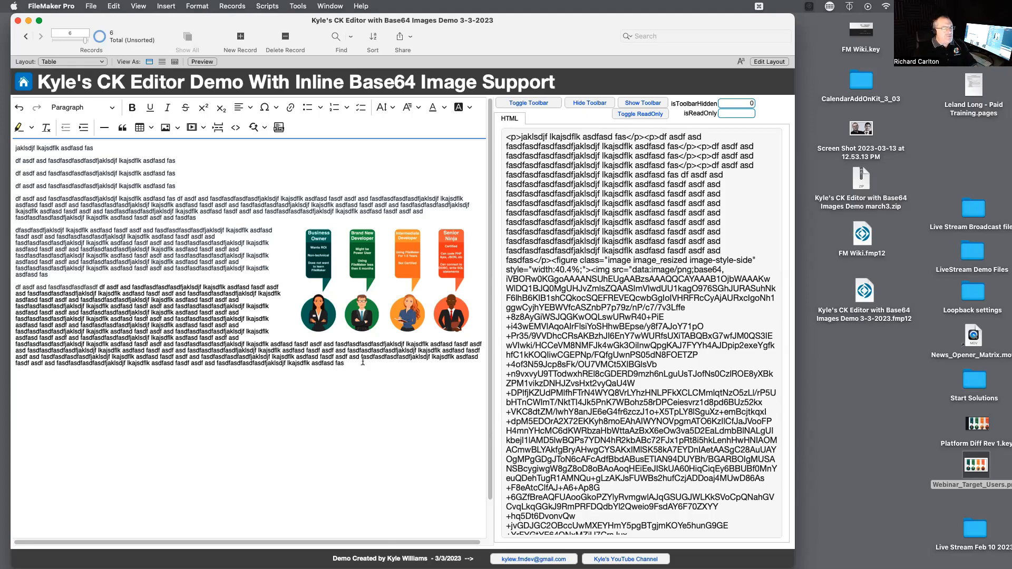
# Append "- RC 3/13/3023" to the end of the paragraph just above the image.
pyautogui.moveTo(362, 362); pyautogui.dragTo(248, 306)
pyautogui.click(229, 180)
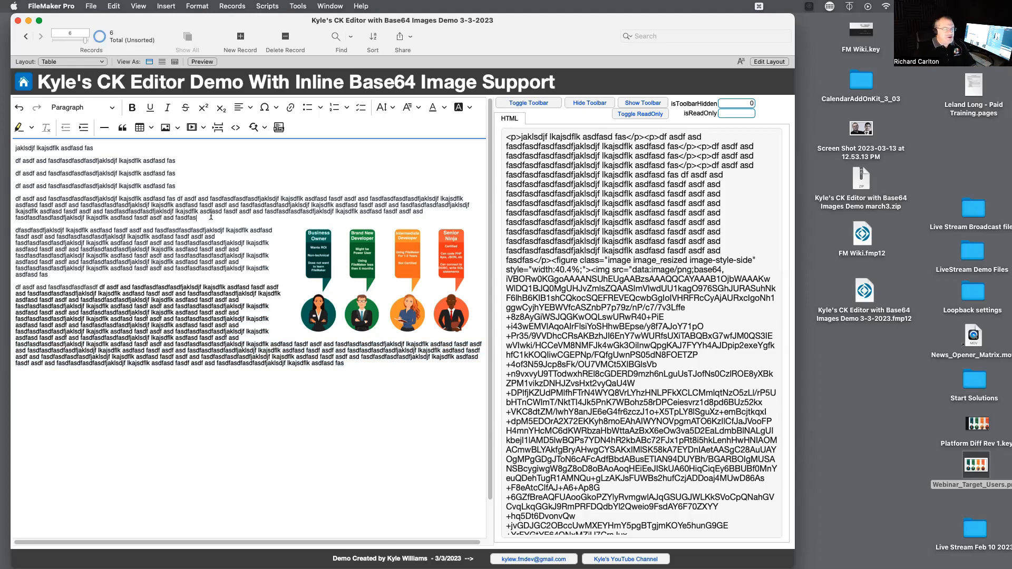
pyautogui.write('- RC  ')
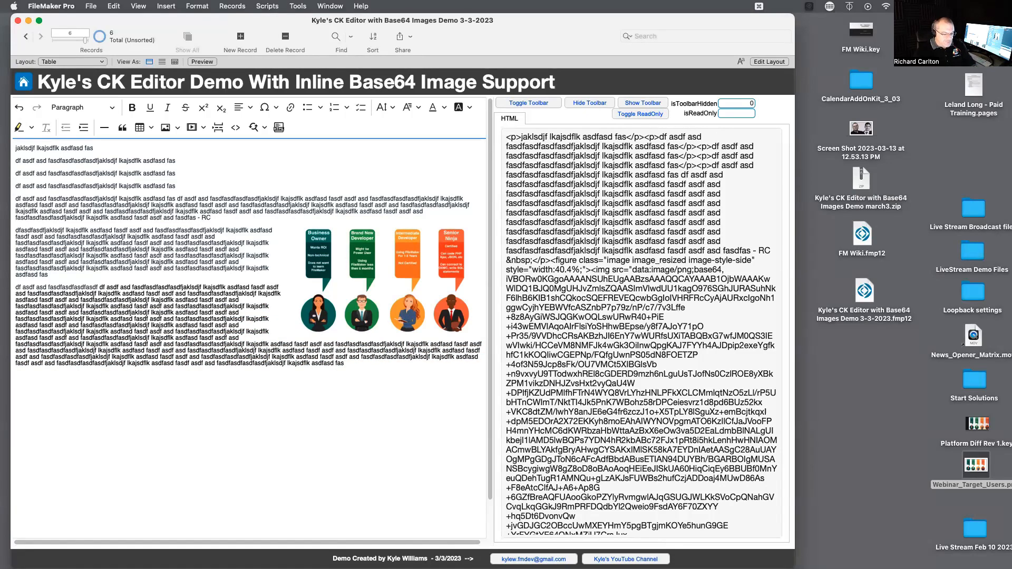
pyautogui.write('3/13/30')
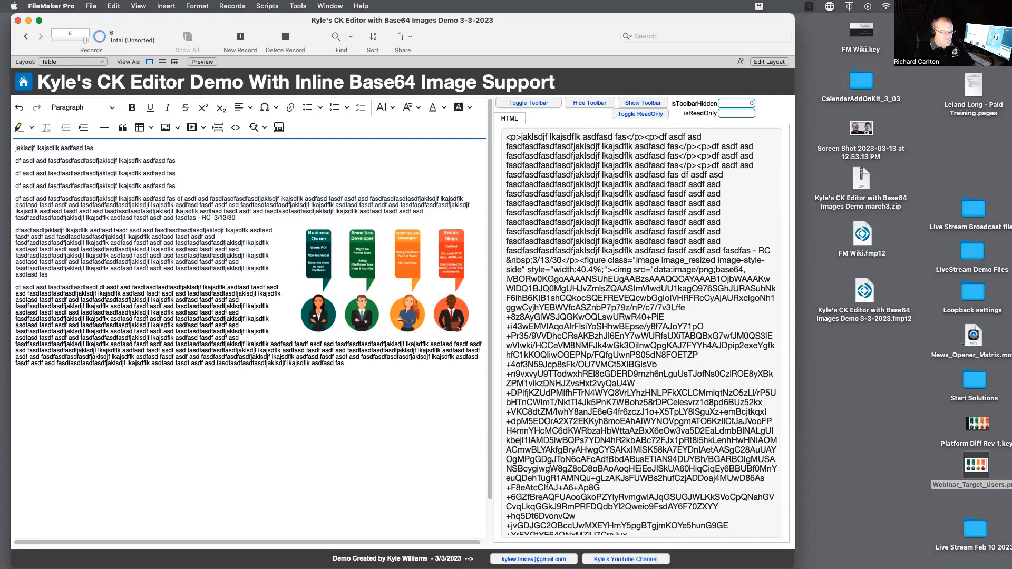
pyautogui.press('BackSpace')
pyautogui.press('BackSpace')
pyautogui.write('2023')
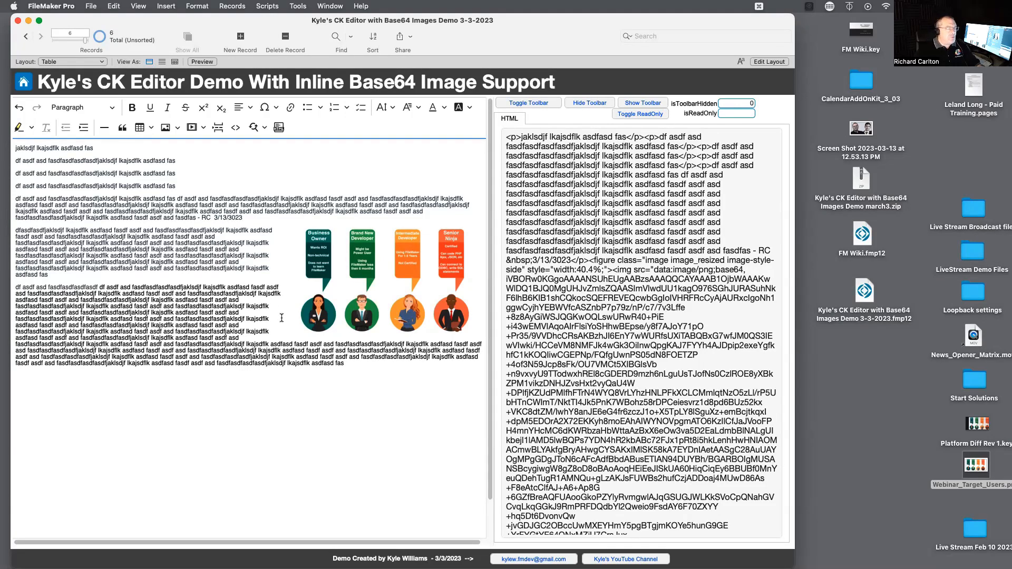
# Zoom the window out and back in to check how the image and wrapped text reflow.
pyautogui.press('super+minus')
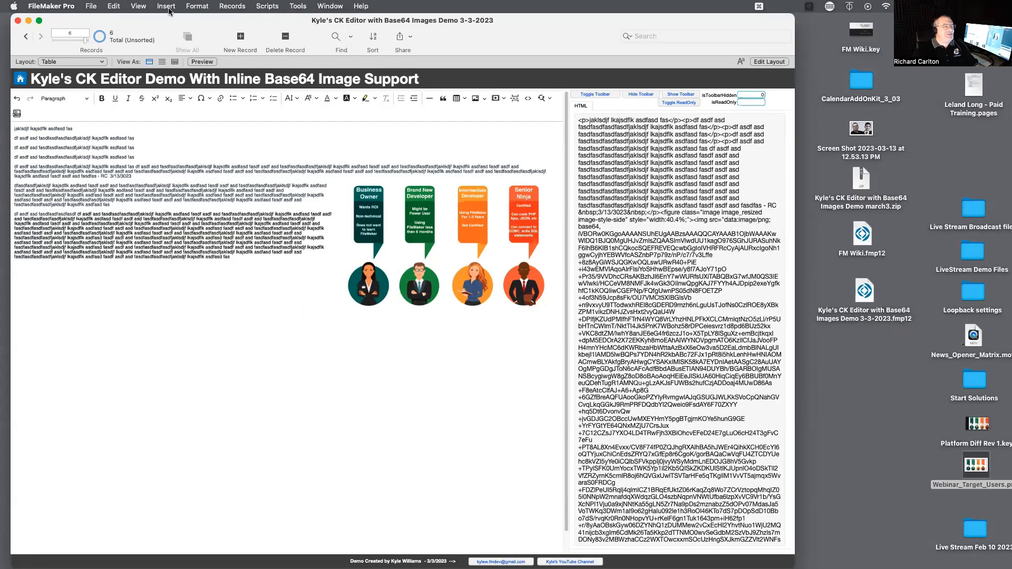
pyautogui.click(138, 6)
pyautogui.click(174, 190)
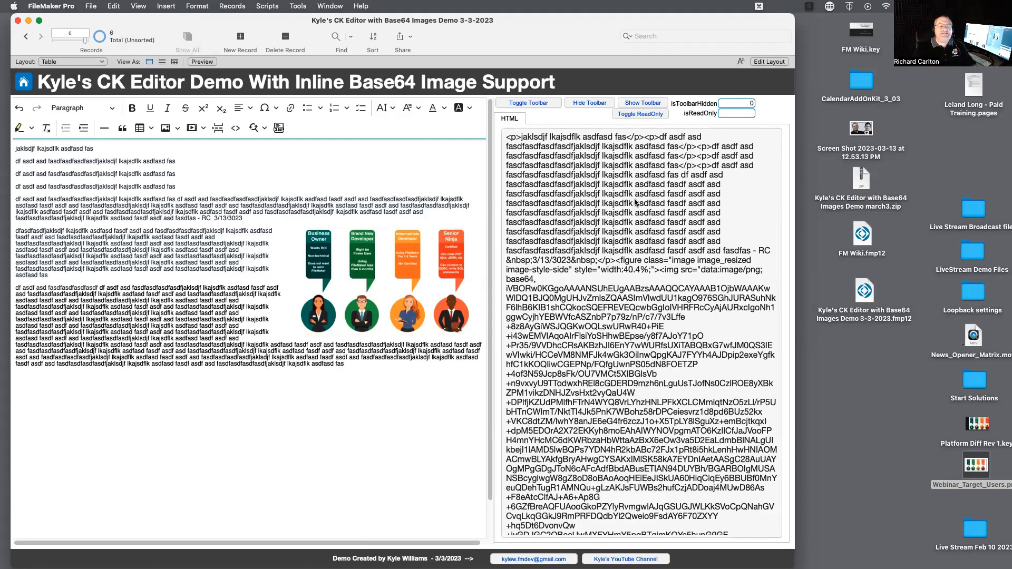
# Commit the edited record and browse back through the sample records to the first one.
pyautogui.click(647, 83)
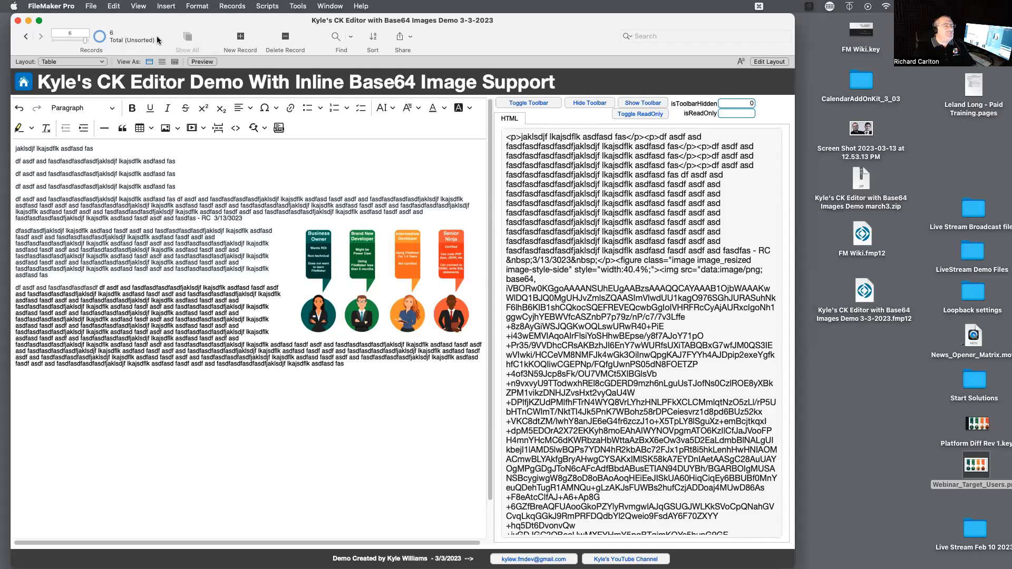
pyautogui.click(26, 36)
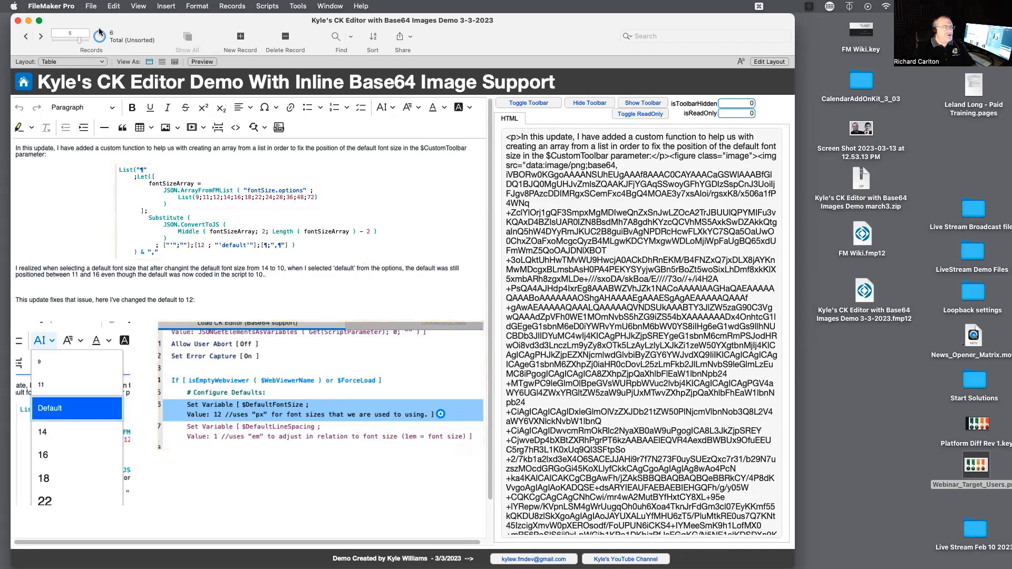
pyautogui.click(26, 37)
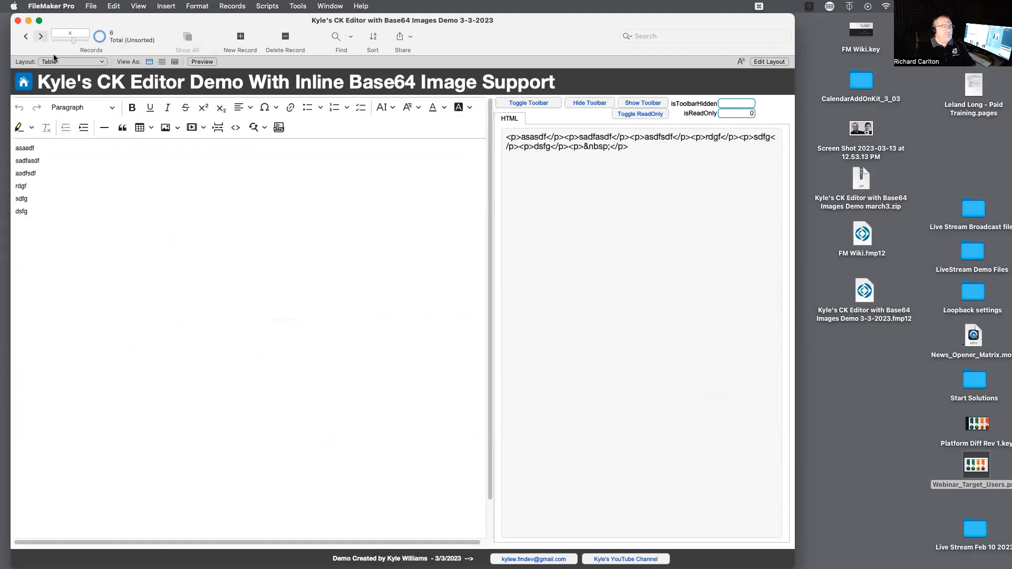
pyautogui.click(27, 36)
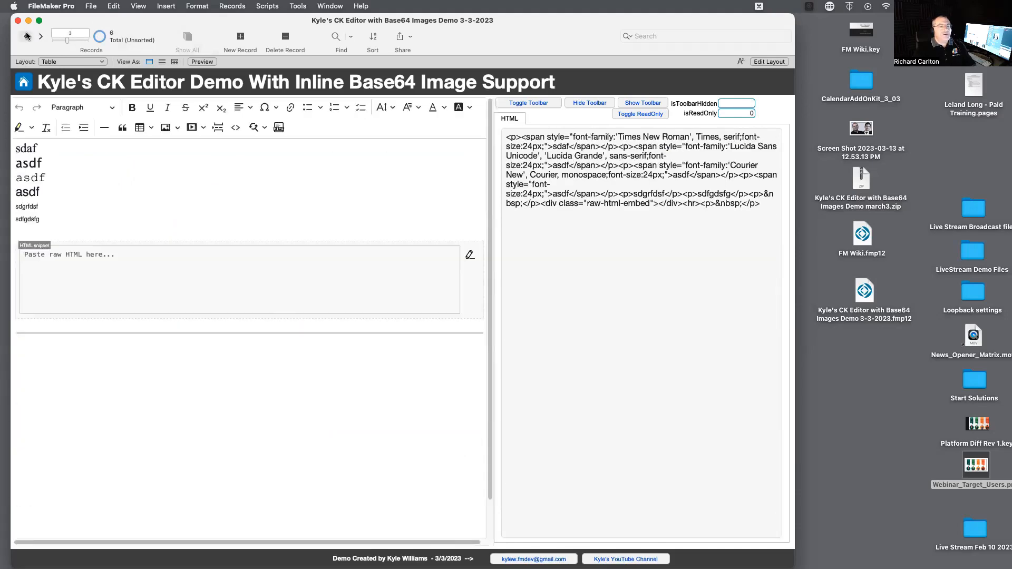
pyautogui.click(26, 36)
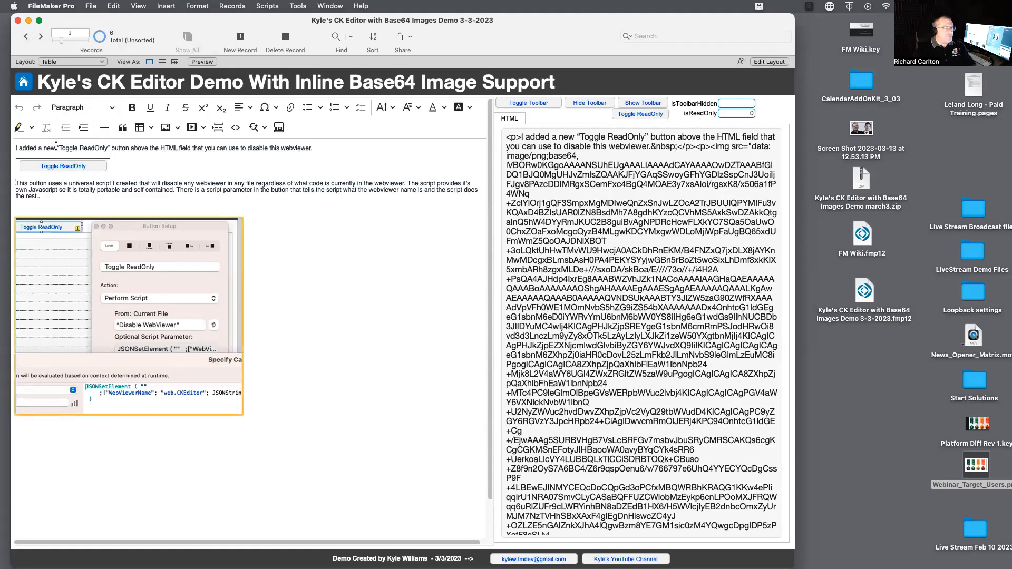
pyautogui.click(26, 37)
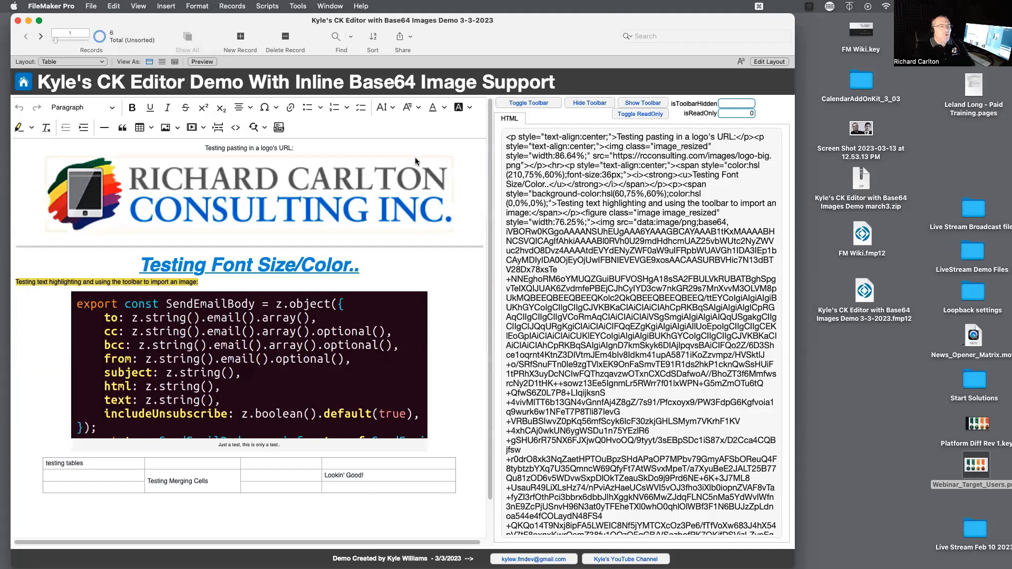
# Close the CK Editor demo file and open FM Wiki.fmp12 from the desktop.
pyautogui.press('super+w')
pyautogui.click(659, 246)
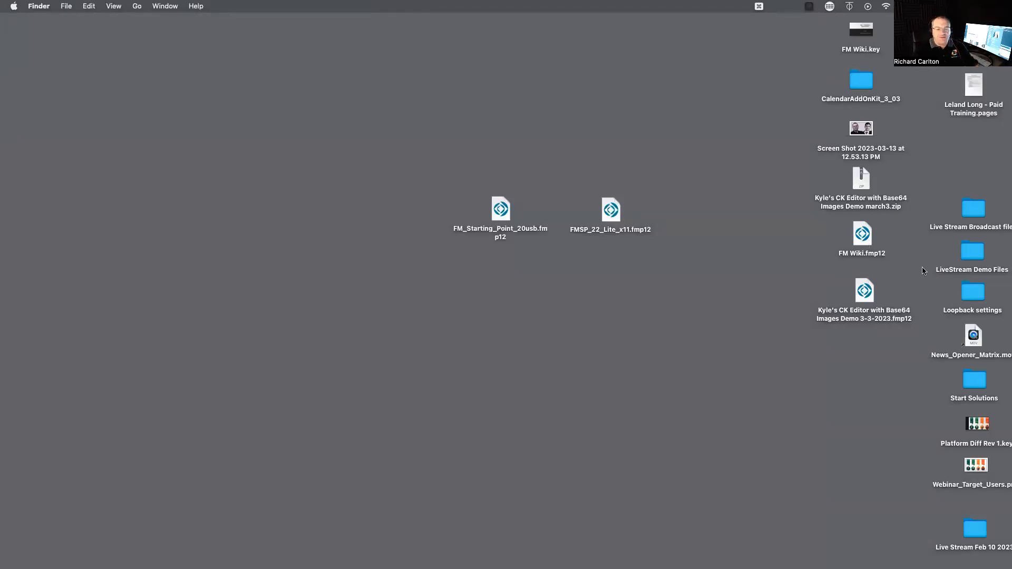
pyautogui.click(861, 236)
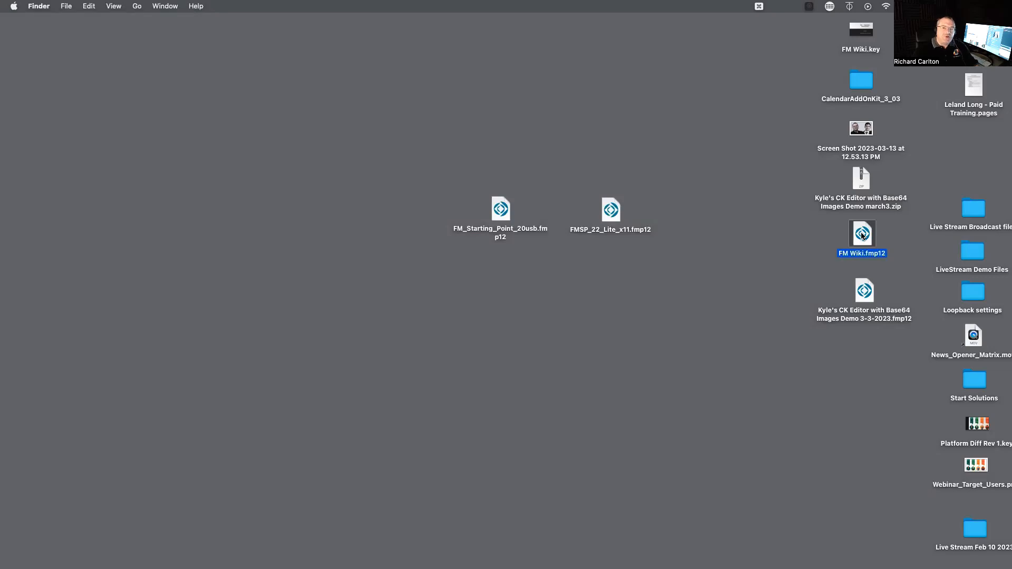
pyautogui.doubleClick(863, 235)
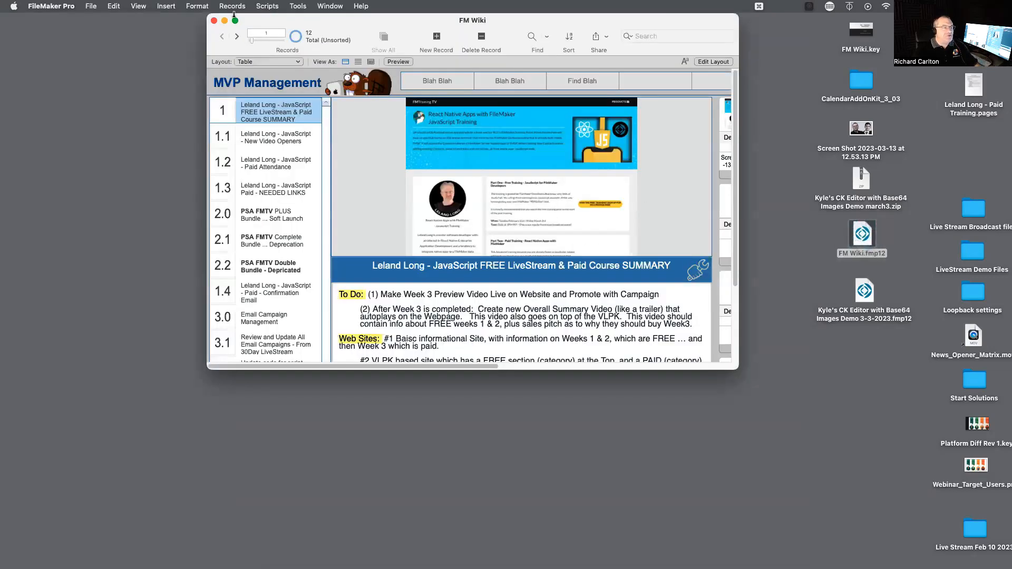
# Move the FM Wiki window to the screen corner, enlarge it to full height, and display the 1.2 Paid Attendance record.
pyautogui.moveTo(241, 19); pyautogui.dragTo(35, 4)
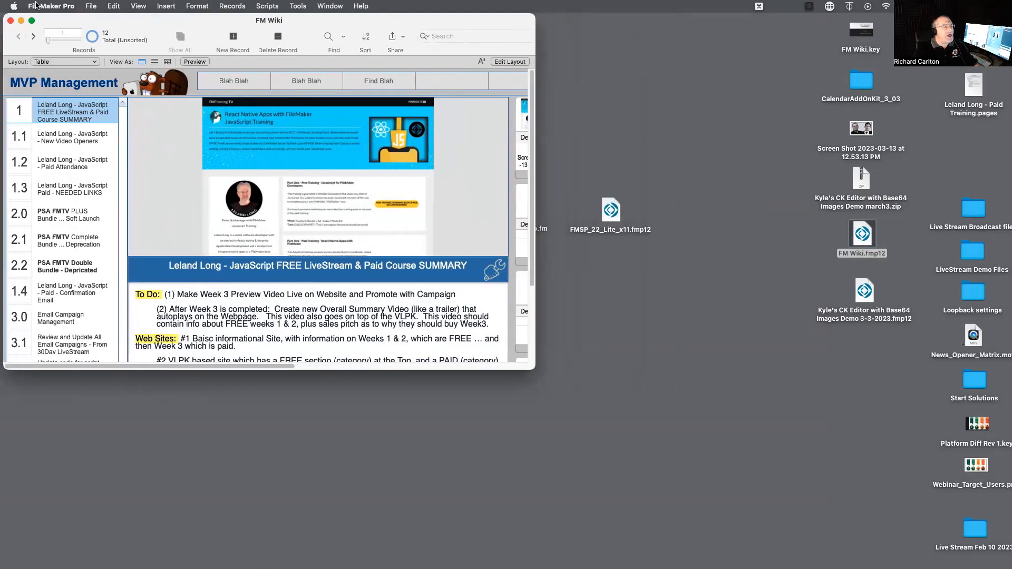
pyautogui.moveTo(534, 368); pyautogui.dragTo(685, 568)
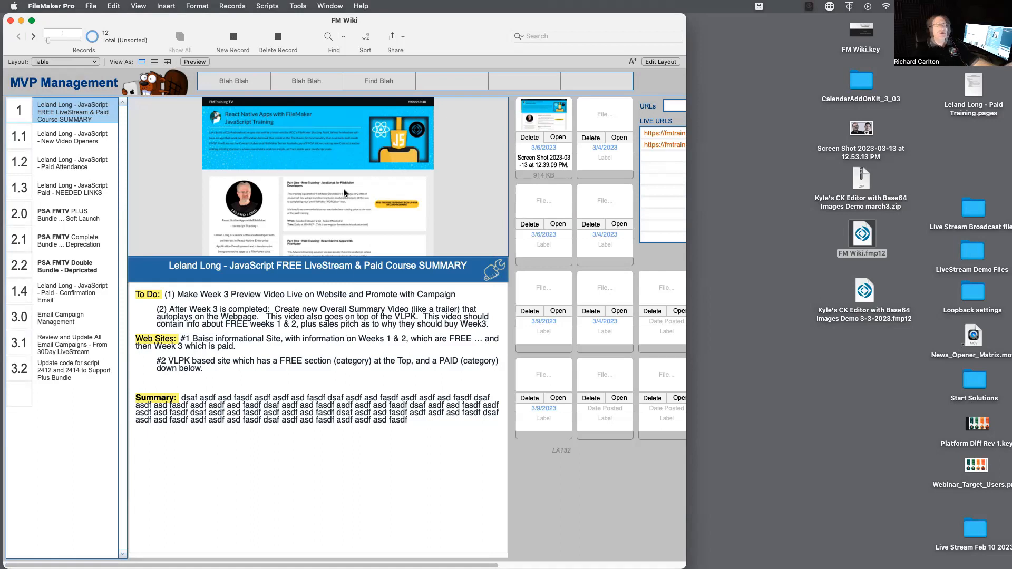
pyautogui.click(73, 139)
pyautogui.click(71, 169)
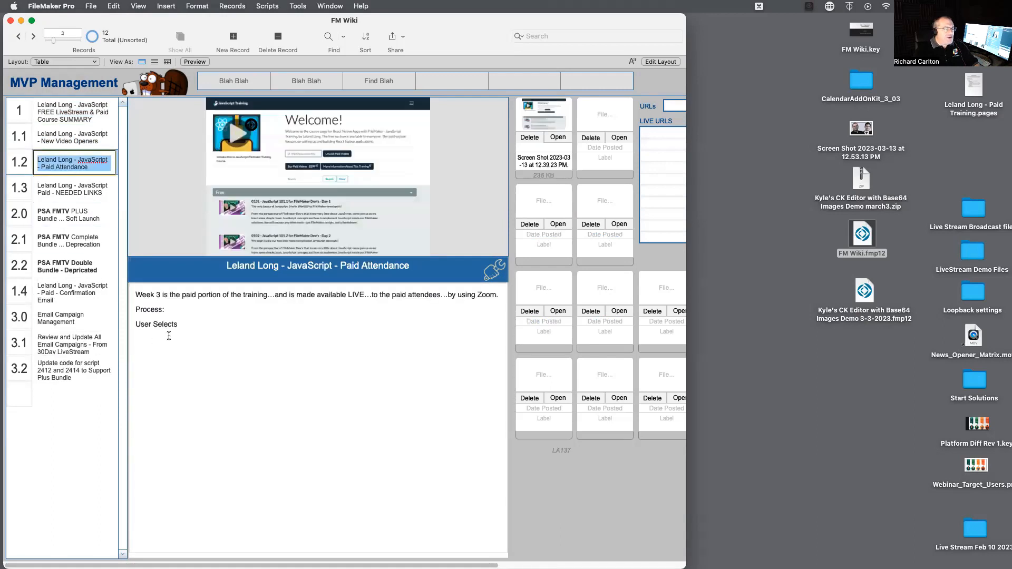
# Turn on the rich text editing toolbar for the notes and add the line "saefasefasdfasdf" below "User Selects".
pyautogui.click(203, 331)
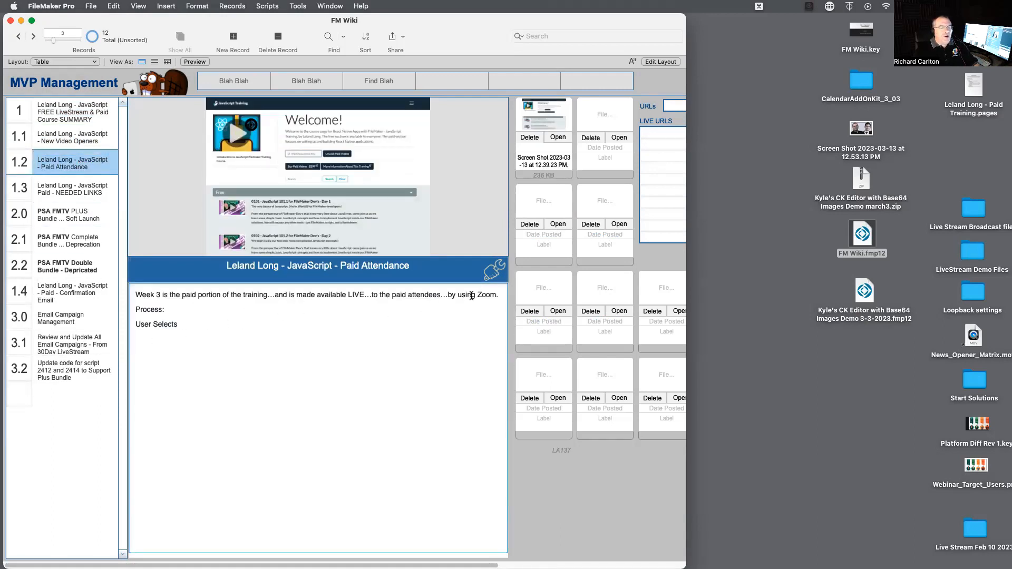
pyautogui.click(495, 275)
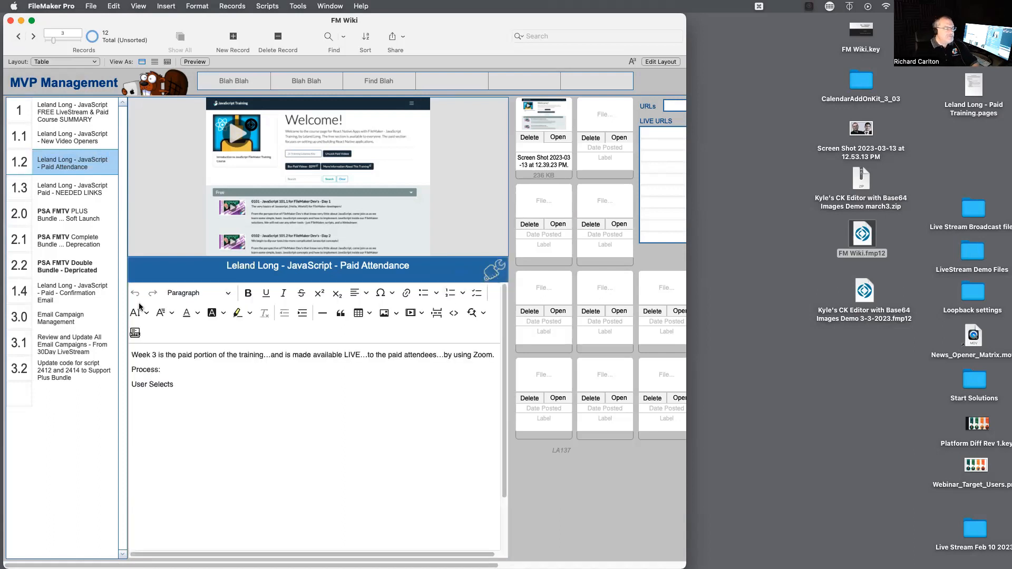
pyautogui.click(182, 387)
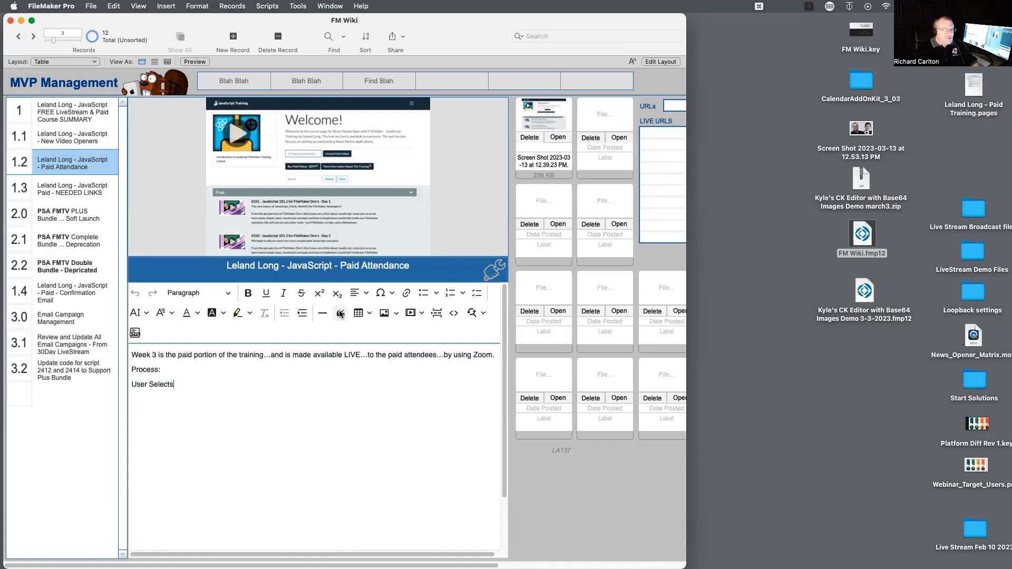
pyautogui.press('Return')
pyautogui.write('saefasefasdfasdf')
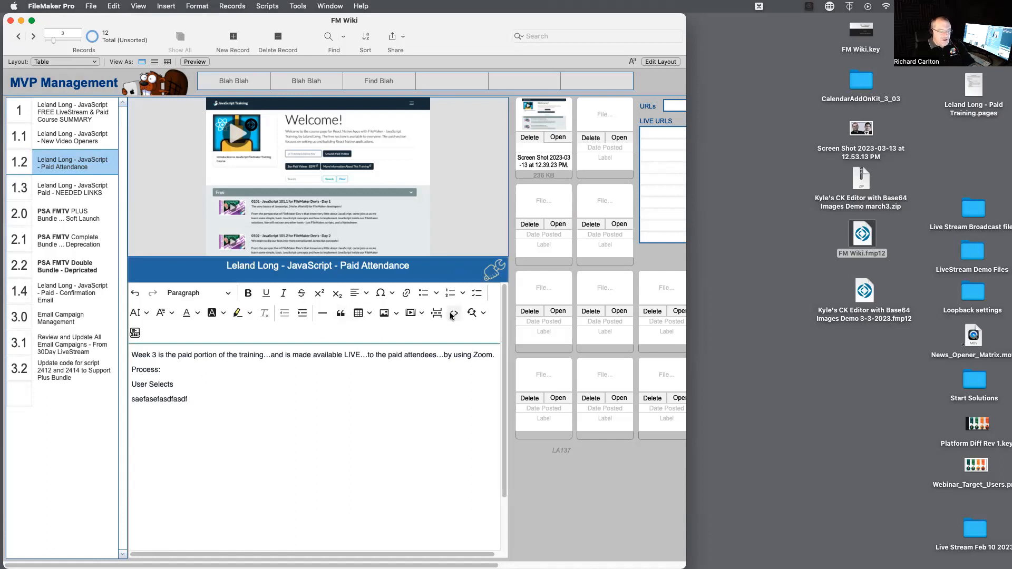
# Add a bulleted list under the new line with filler items such as "dfg dfgdsfg", "s dfgsdfg", "sd fg" and "sdf g".
pyautogui.press('Return')
pyautogui.click(423, 293)
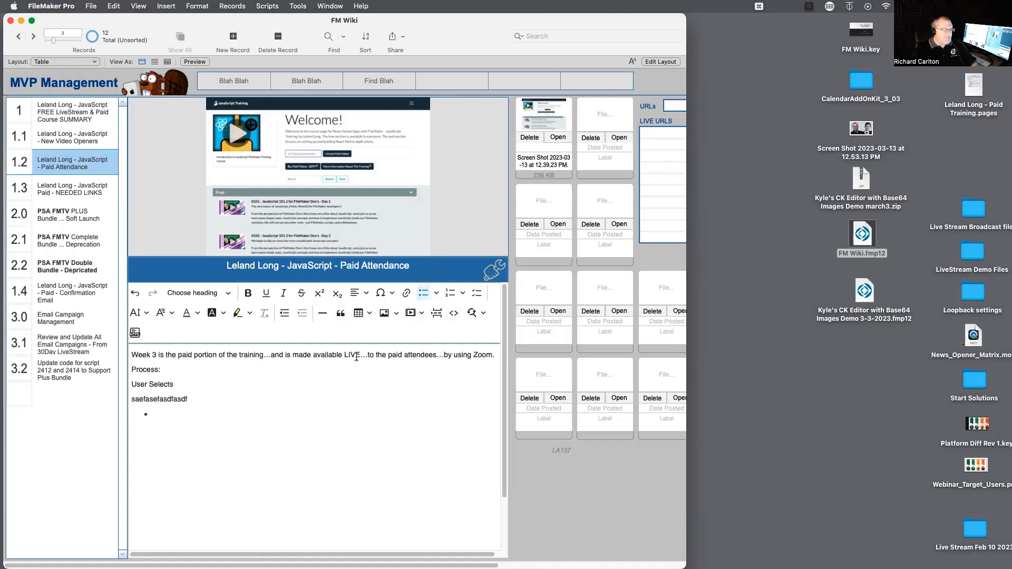
pyautogui.write('dfg dfgdsfg')
pyautogui.press('Return')
pyautogui.write('s dfgsdfg')
pyautogui.press('Return')
pyautogui.write('sd fg')
pyautogui.press('Return')
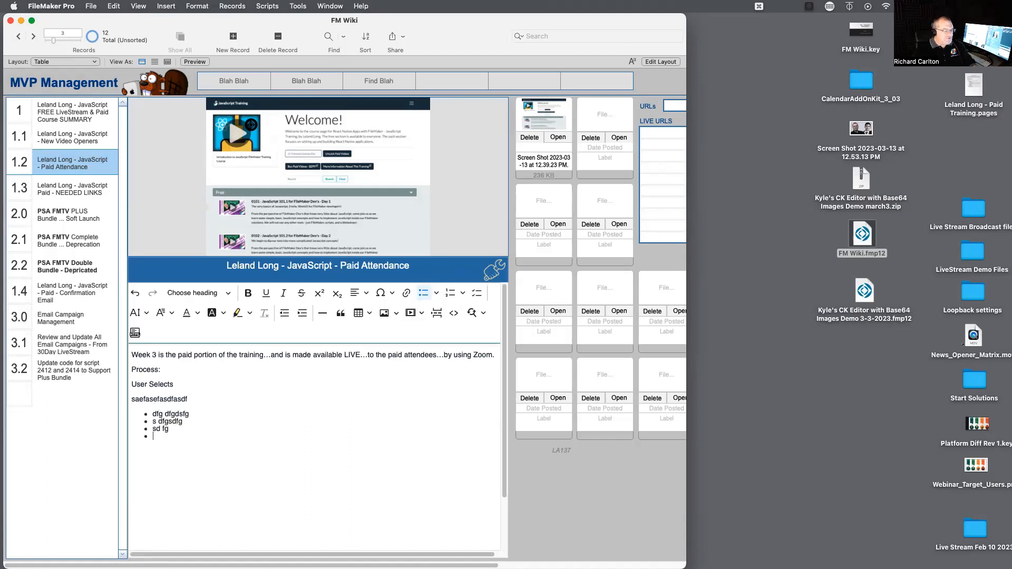
pyautogui.write('sdf g sdf g sdfg sdf g sdf')
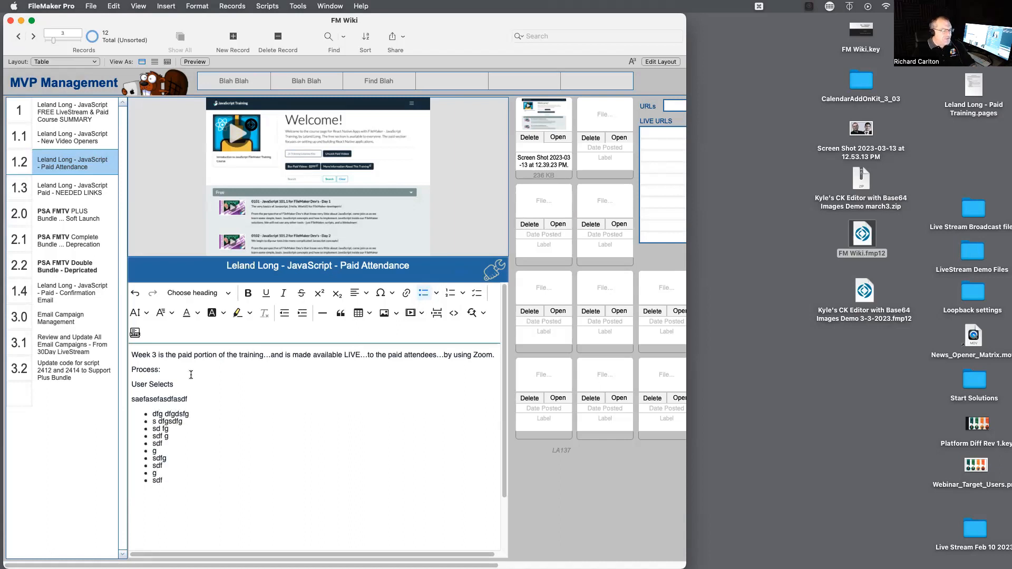
# Replace the "User Selects" line with several copies of the filler text from the clipboard.
pyautogui.click(182, 384)
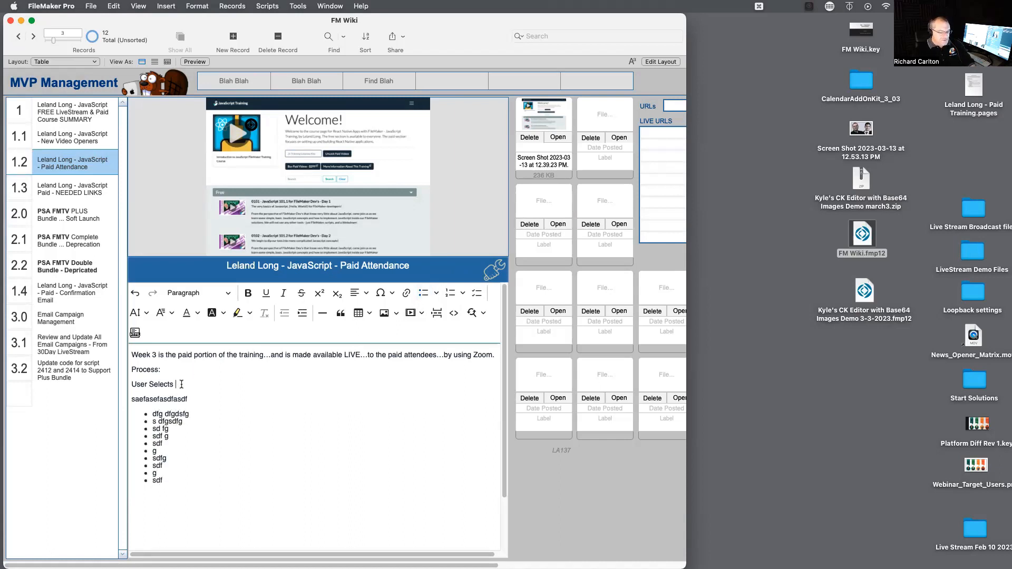
pyautogui.write('dfgsdfgsdfgsdfgsdfg')
pyautogui.moveTo(228, 384); pyautogui.dragTo(122, 384)
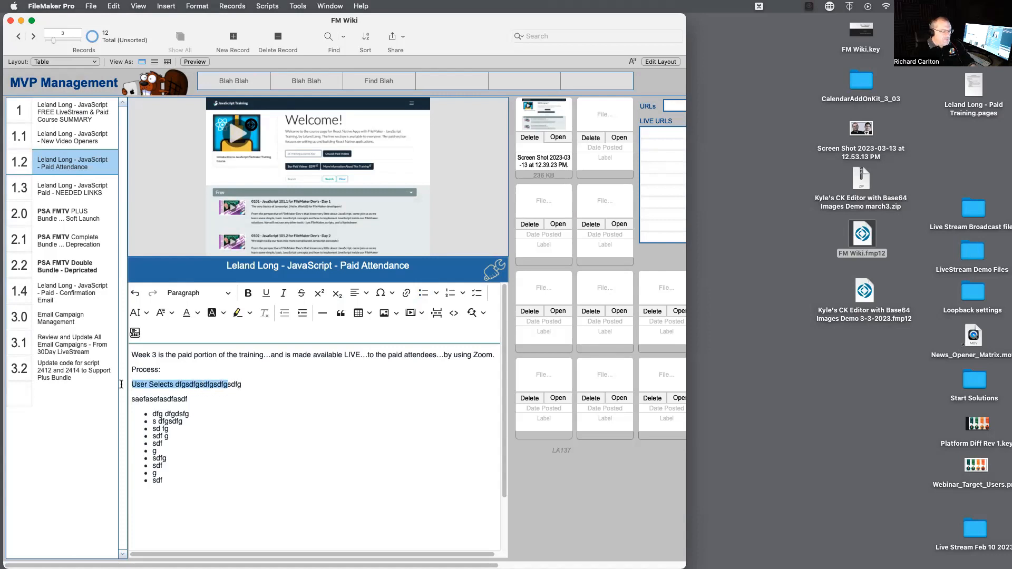
pyautogui.press('super+v')
pyautogui.press('super+v')
pyautogui.press('super+v')
pyautogui.press('super+v')
pyautogui.press('super+v')
pyautogui.press('super+v')
pyautogui.press('super+v')
pyautogui.press('super+v')
pyautogui.press('super+v')
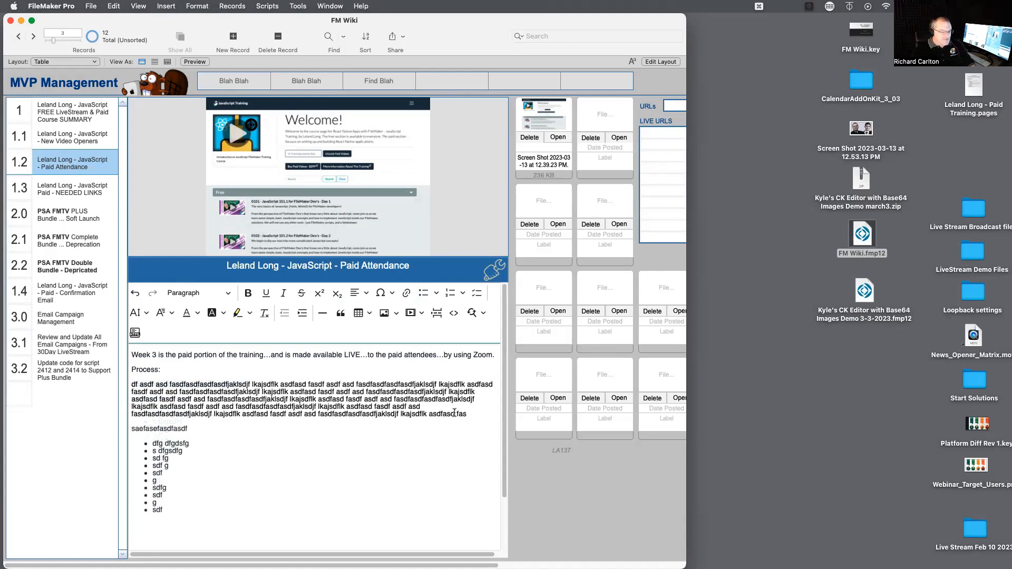
# Indent the whole pasted filler paragraph below "Process:" by four levels.
pyautogui.moveTo(485, 412); pyautogui.dragTo(114, 383)
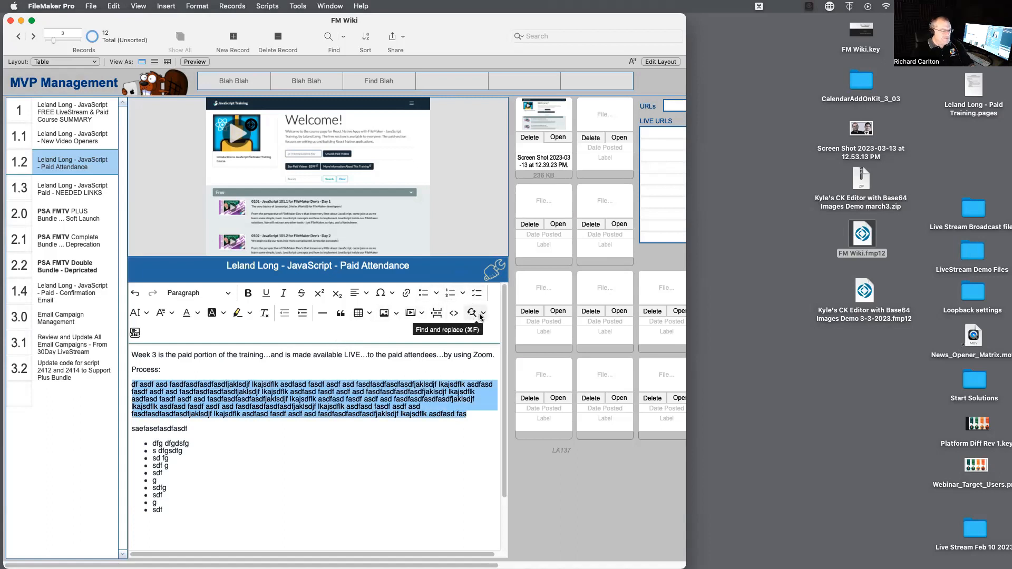
pyautogui.click(302, 314)
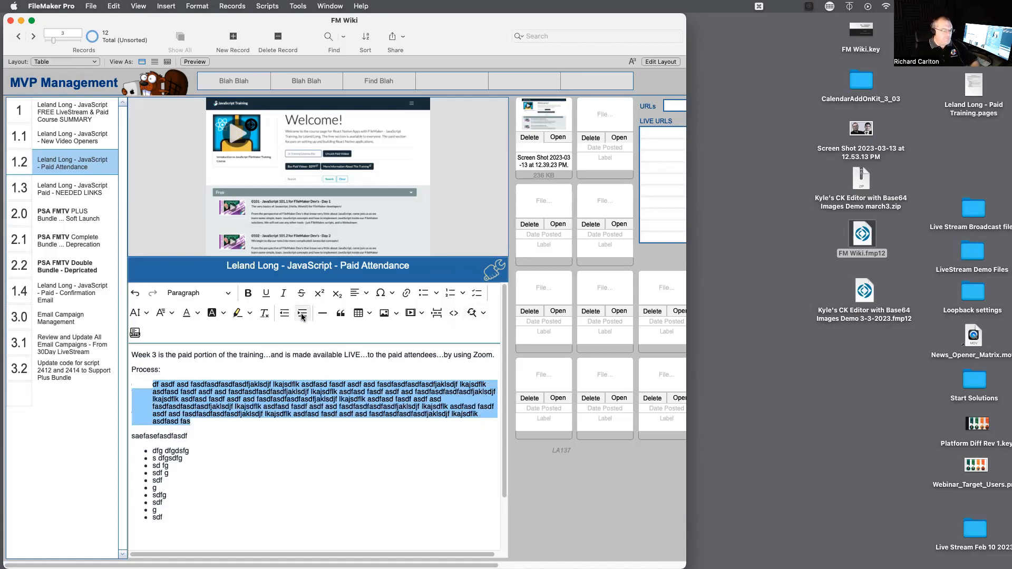
pyautogui.click(302, 315)
pyautogui.click(302, 314)
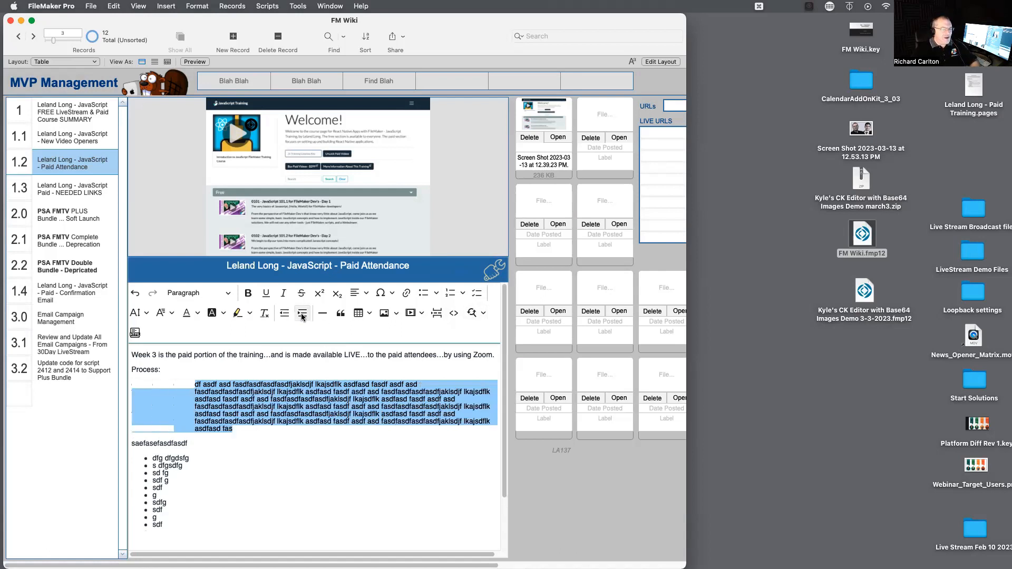
pyautogui.click(302, 315)
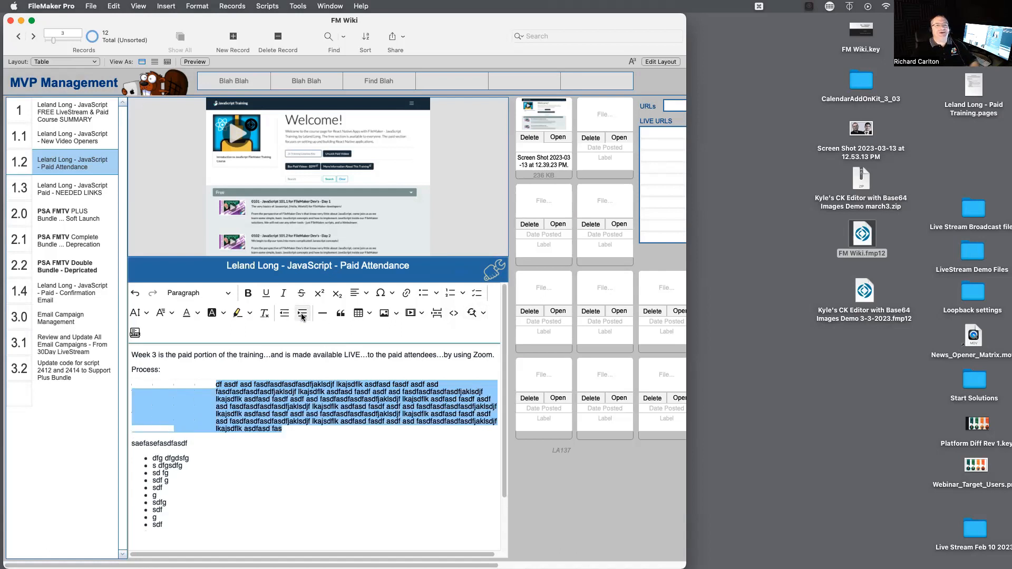
# Hide the rich text editing toolbar and step through the neighbouring records and back to check the formatted 1.2 notes.
pyautogui.click(490, 272)
pyautogui.click(490, 272)
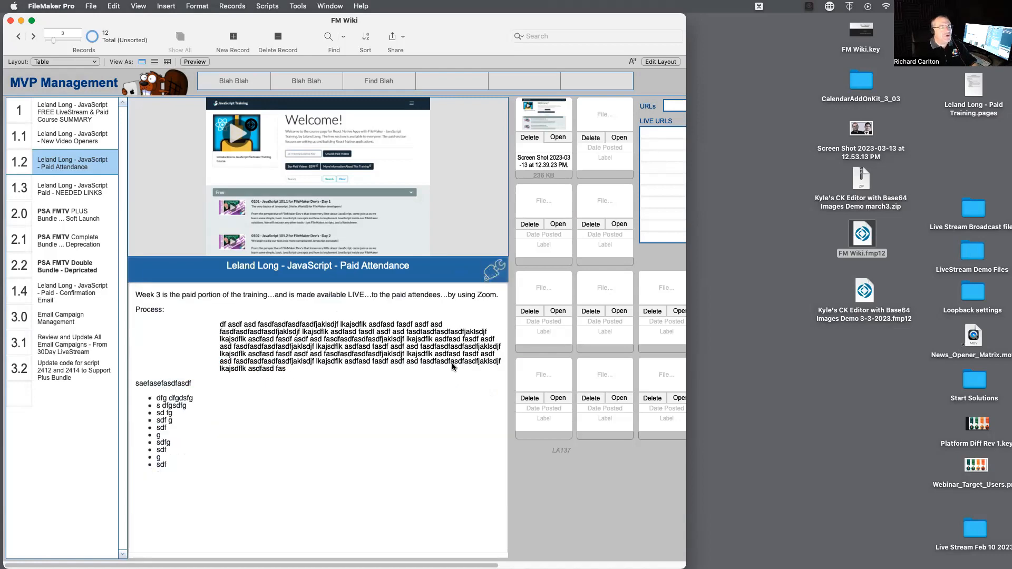
pyautogui.click(19, 37)
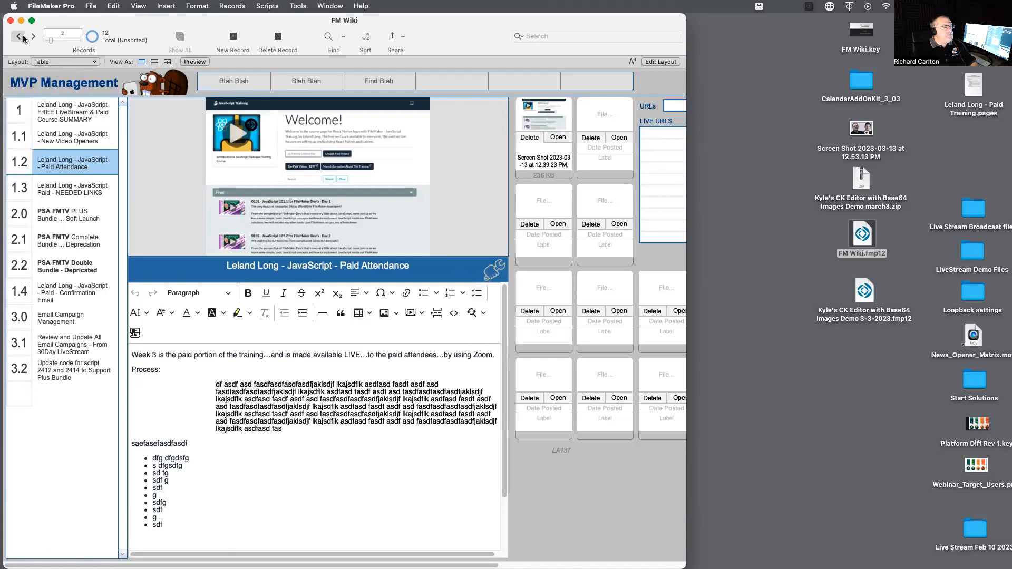
pyautogui.click(34, 37)
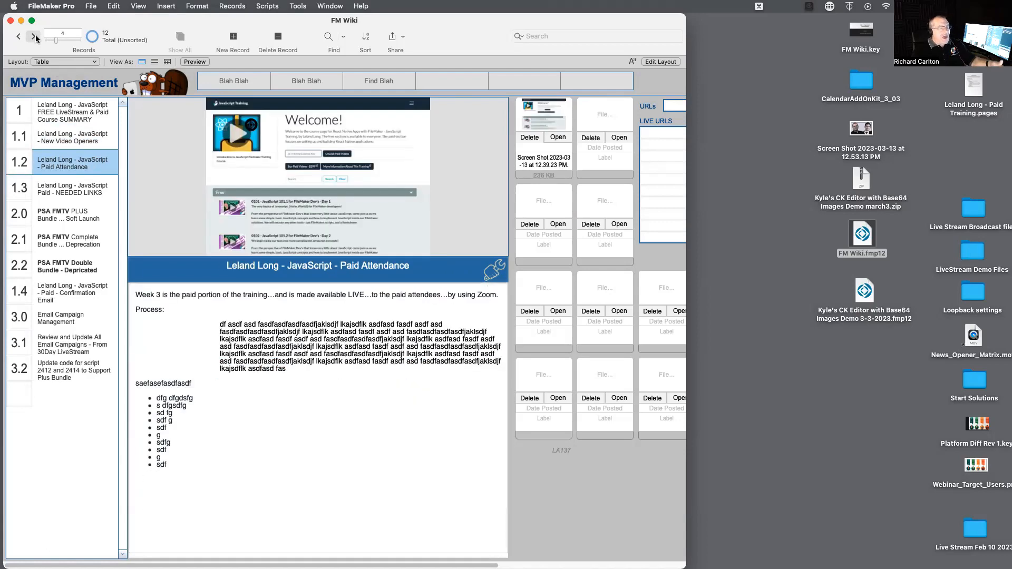
pyautogui.click(34, 37)
pyautogui.click(18, 36)
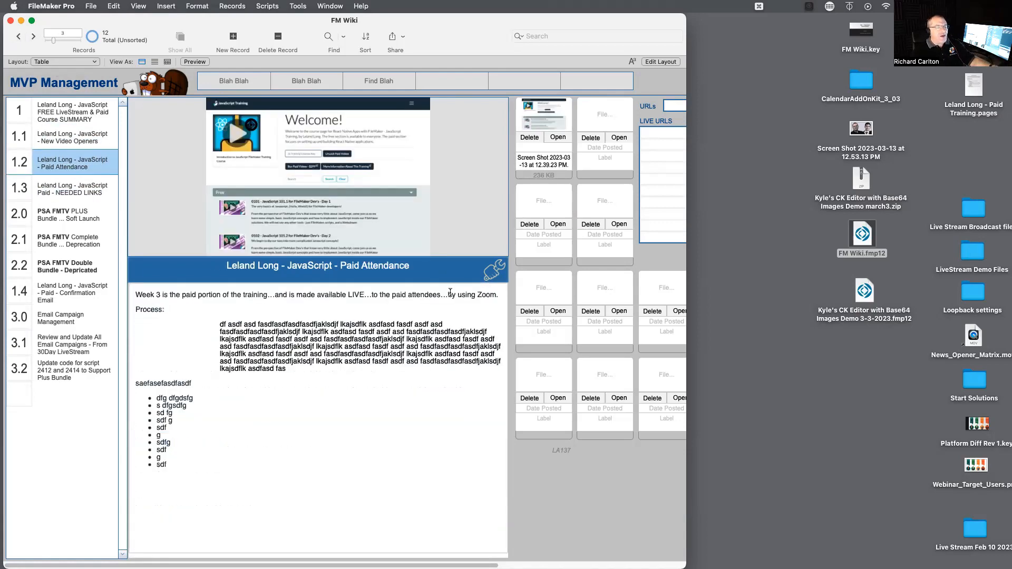
pyautogui.click(495, 275)
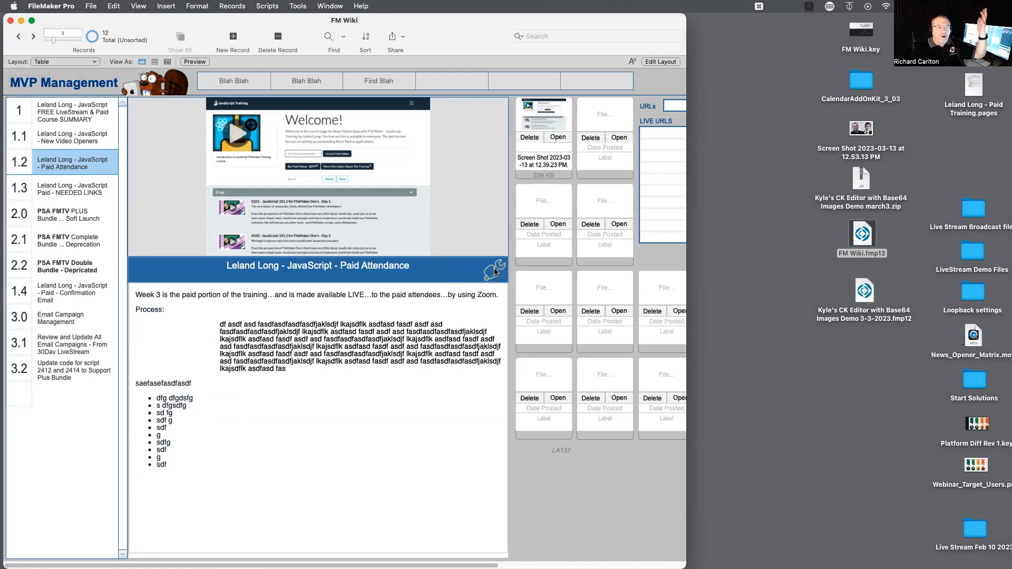
pyautogui.click(495, 272)
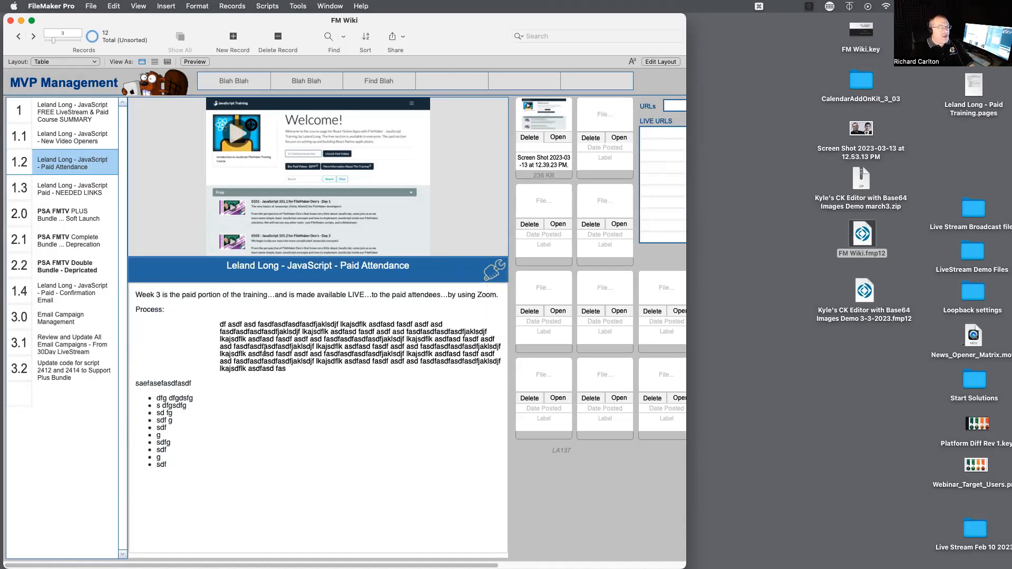
# Append "asl;kdfj sa.fkl ;jasdlfhl;kasmnf;kj aslkdfgj bsdf" to the indented paragraph and add short filler lines from "g" to "fg" below it.
pyautogui.click(189, 310)
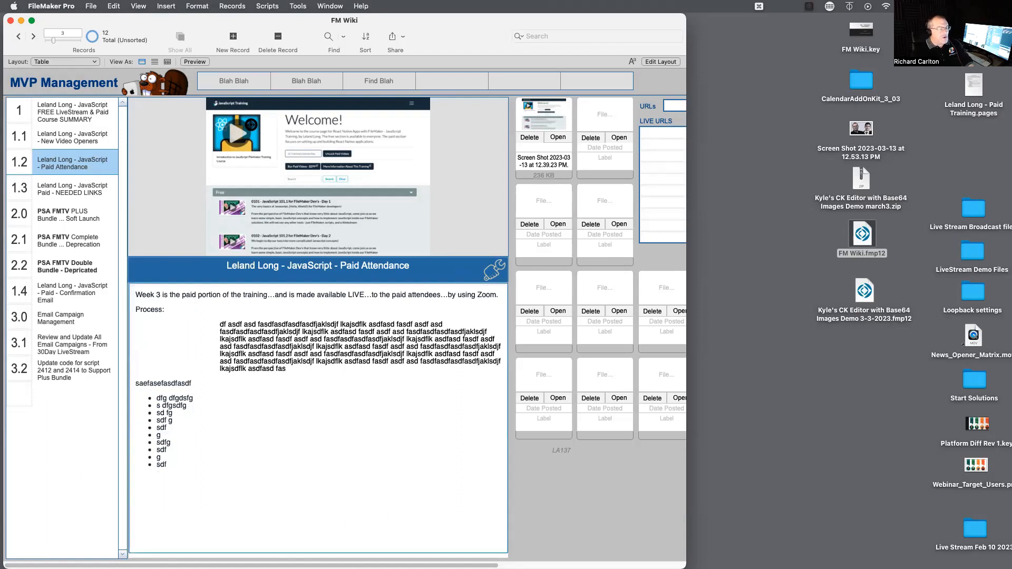
pyautogui.write('asl;kdfj sa.fkl ;jasdlfhl;kasmnf;kj aslkdfgj bsdf')
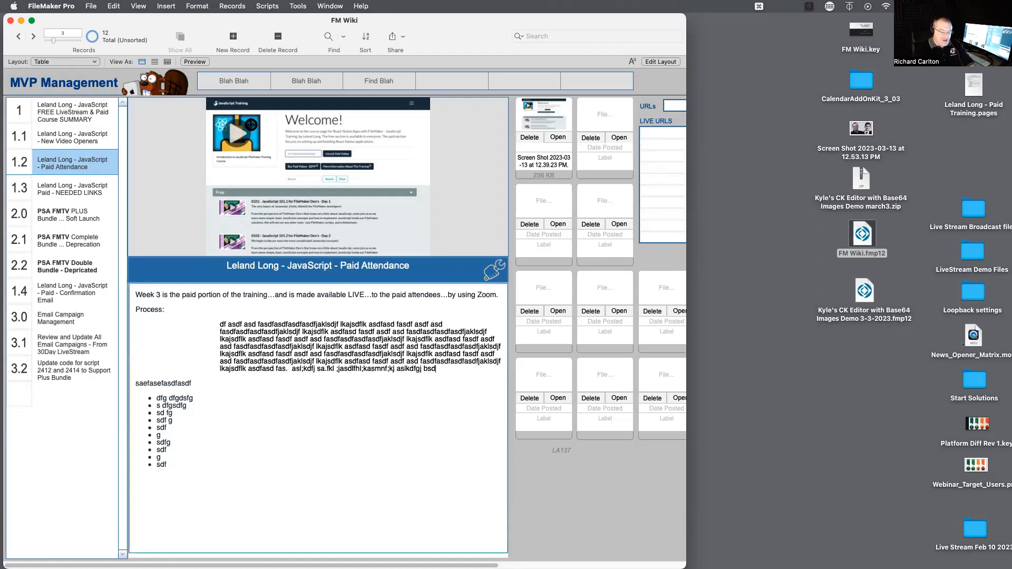
pyautogui.press('Return')
pyautogui.write('g')
pyautogui.press('Return')
pyautogui.write('sdf g sdf g sf  gsd fg')
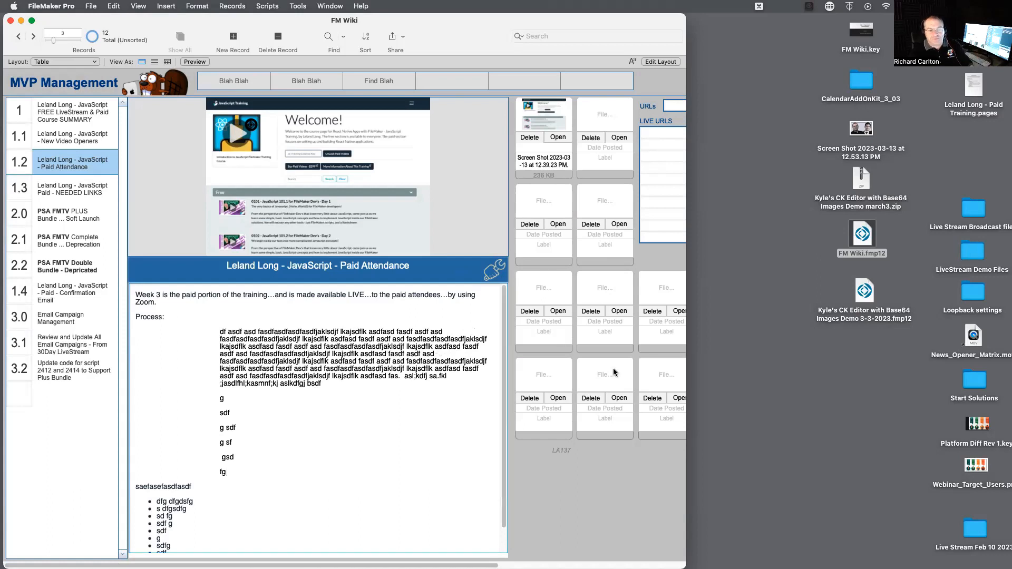
# Attach Webinar_Target_Users.png from the desktop to the empty file slot below the screenshot, and view the attachment in Preview.
pyautogui.click(863, 432)
pyautogui.moveTo(976, 465); pyautogui.dragTo(529, 201)
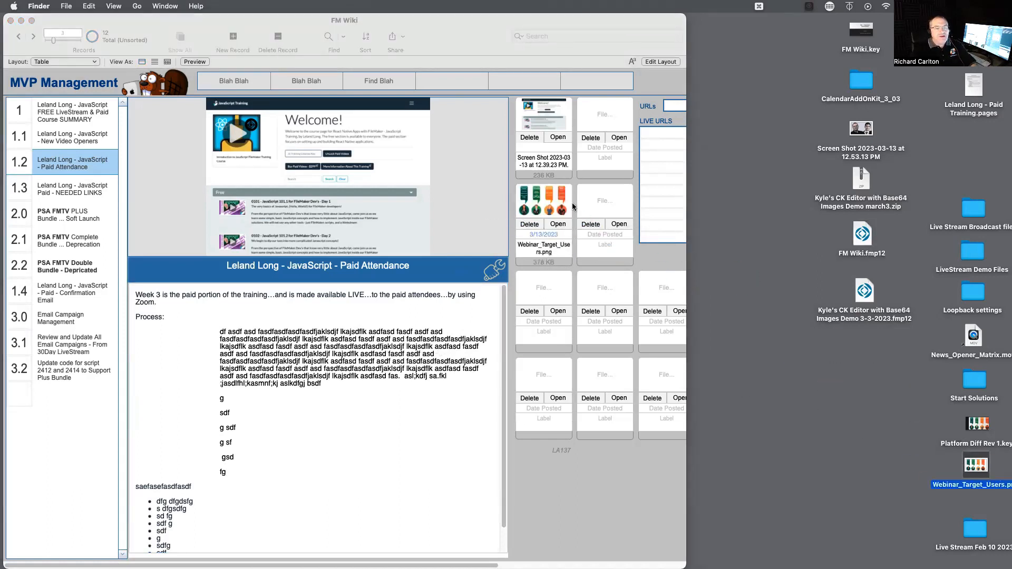
pyautogui.click(647, 254)
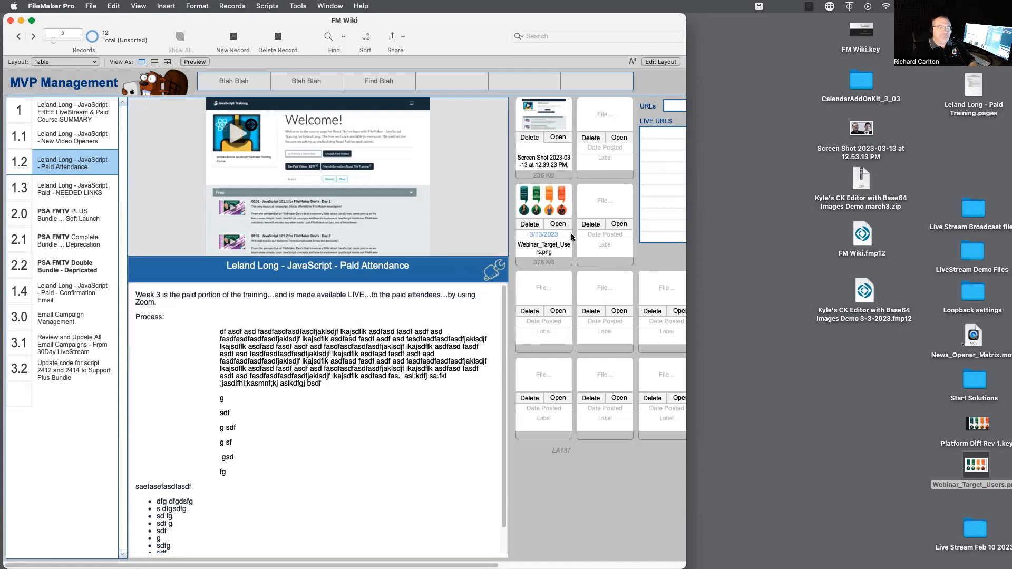
pyautogui.click(558, 224)
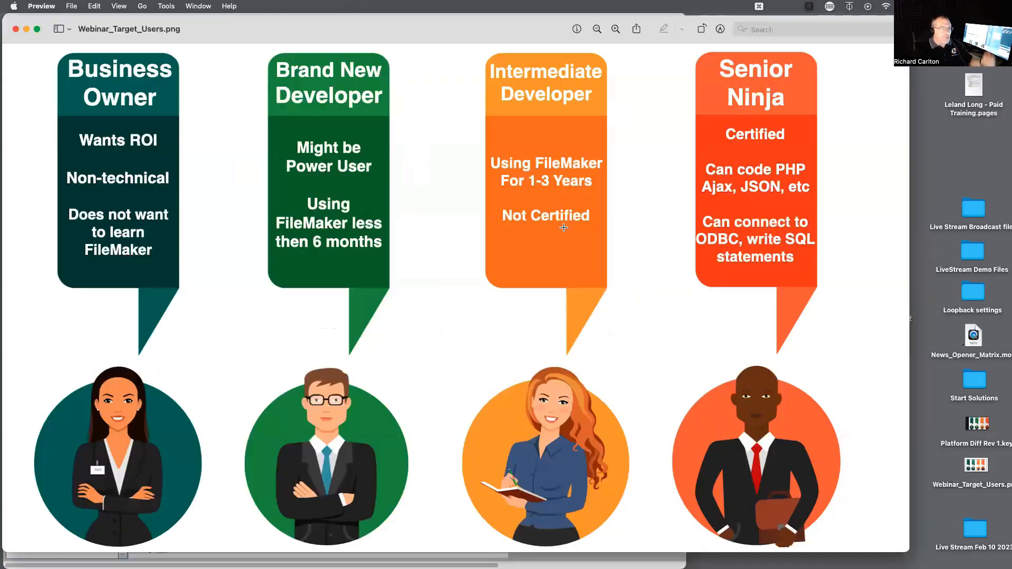
pyautogui.press('super+w')
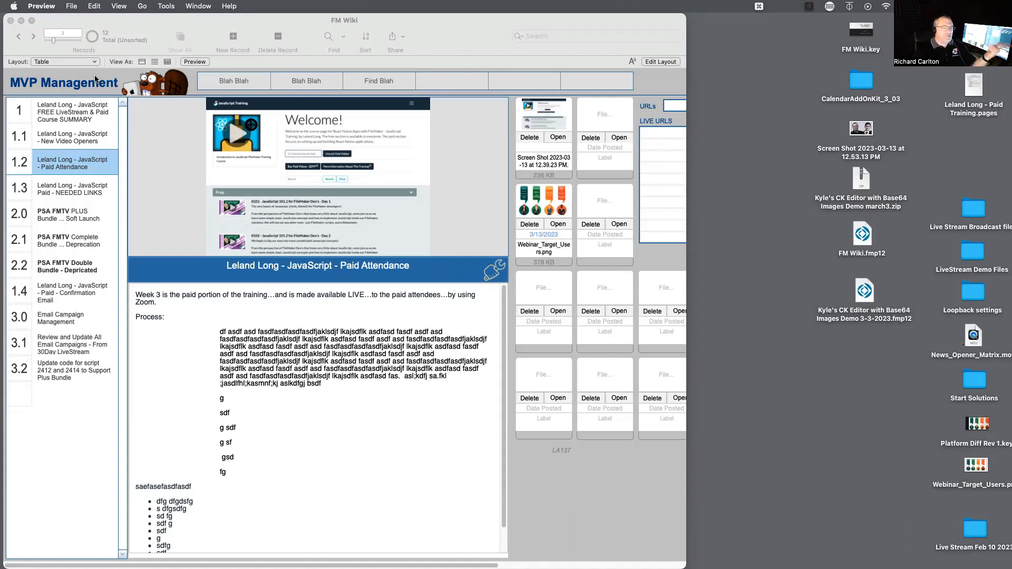
# Browse the wiki entries from the 1 course summary through 1.3 NEEDED LINKS to 2.0 PSA FMTV PLUS Bundle.
pyautogui.click(88, 136)
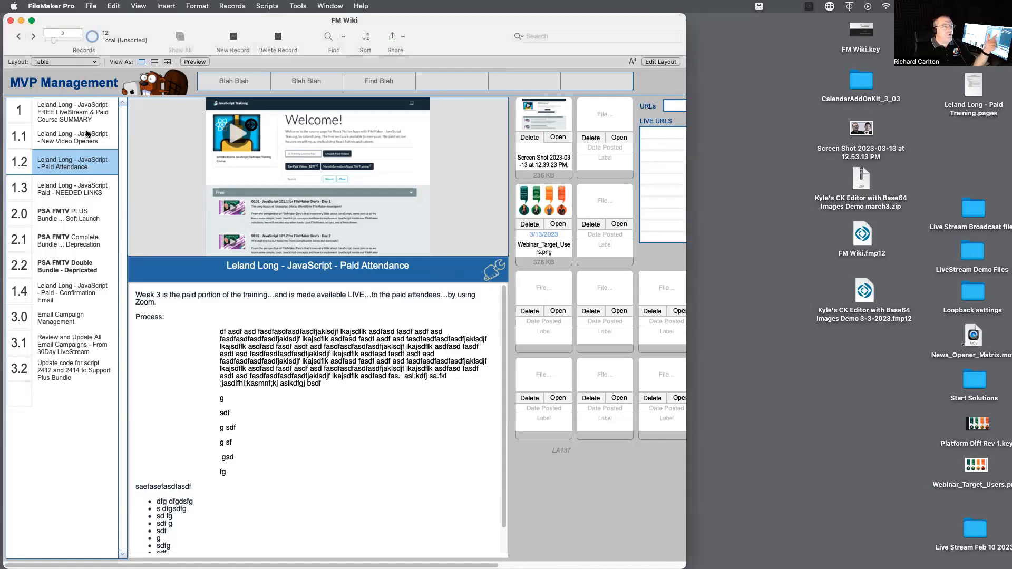
pyautogui.click(79, 108)
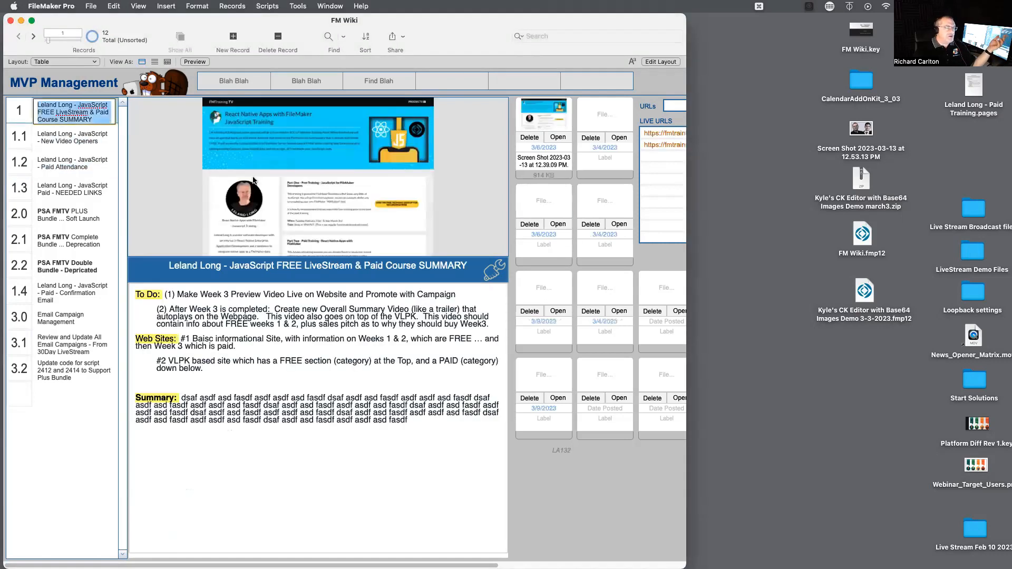
pyautogui.click(71, 164)
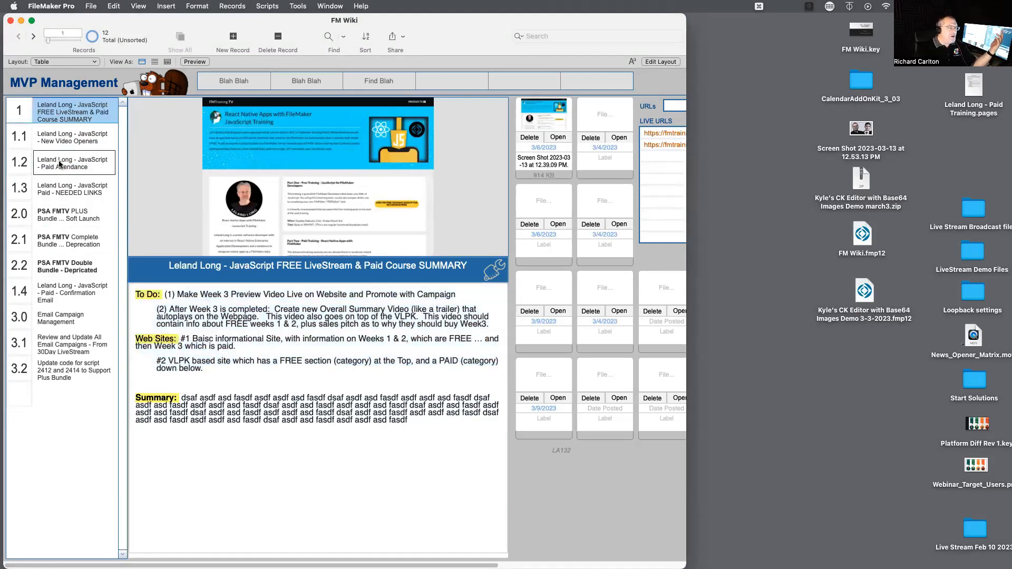
pyautogui.click(68, 193)
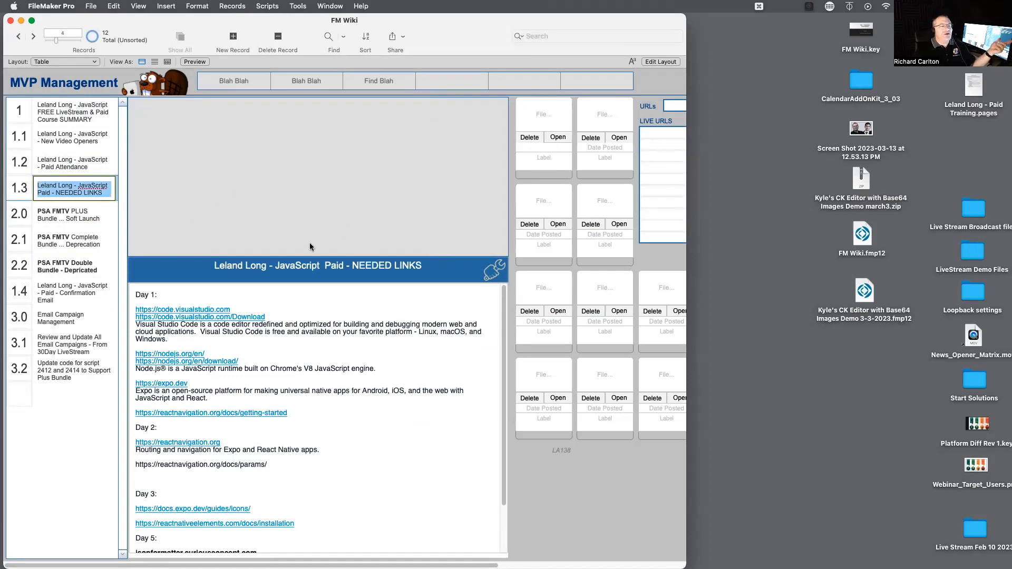
pyautogui.click(108, 212)
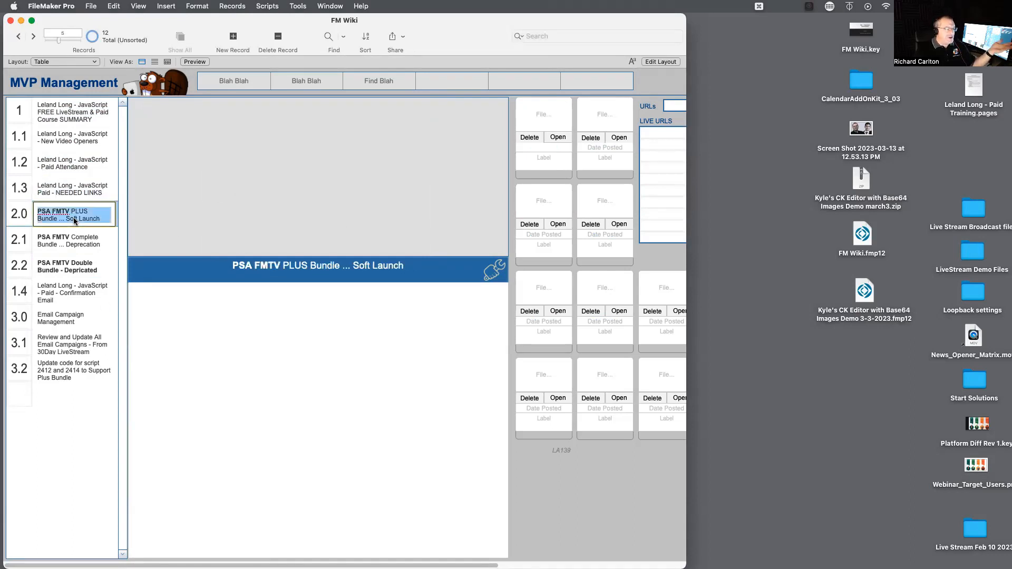
# Select all the notes of the 2.0 entry, and browse the remaining entries through 1.4, 3.0 and 3.1 to the blank last one.
pyautogui.click(393, 353)
pyautogui.press('super+a')
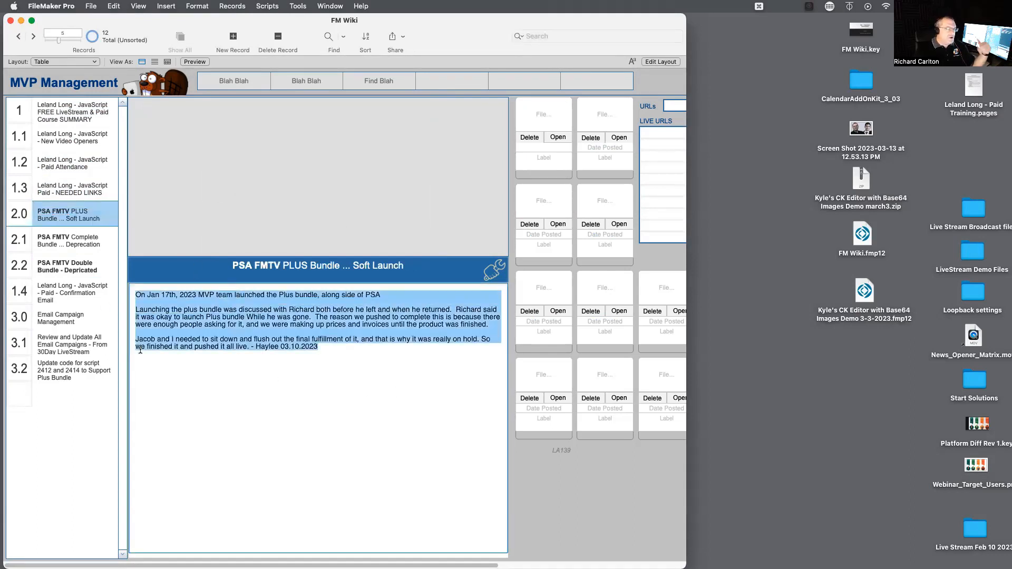
pyautogui.click(98, 266)
pyautogui.click(90, 295)
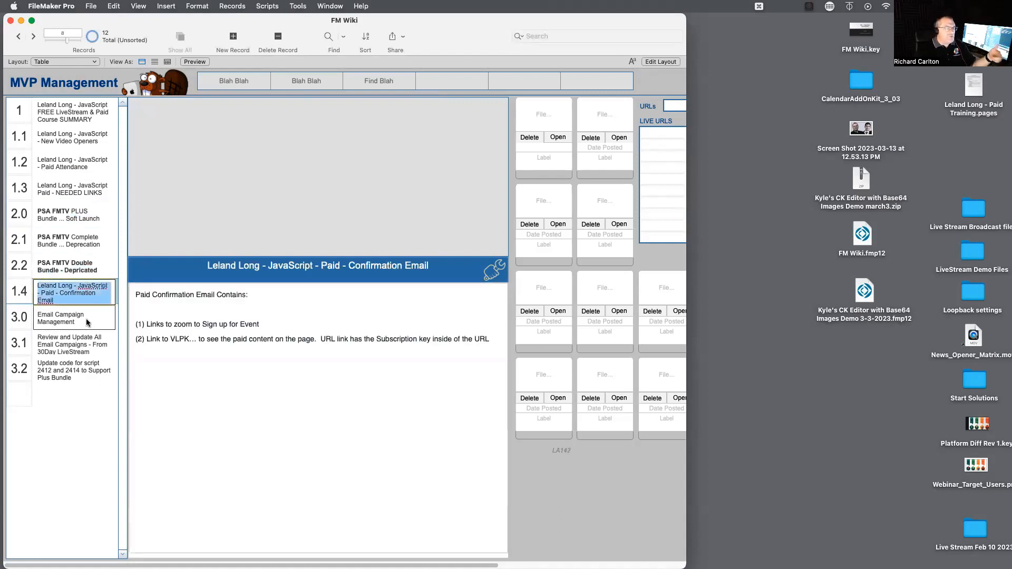
pyautogui.click(86, 319)
pyautogui.click(81, 351)
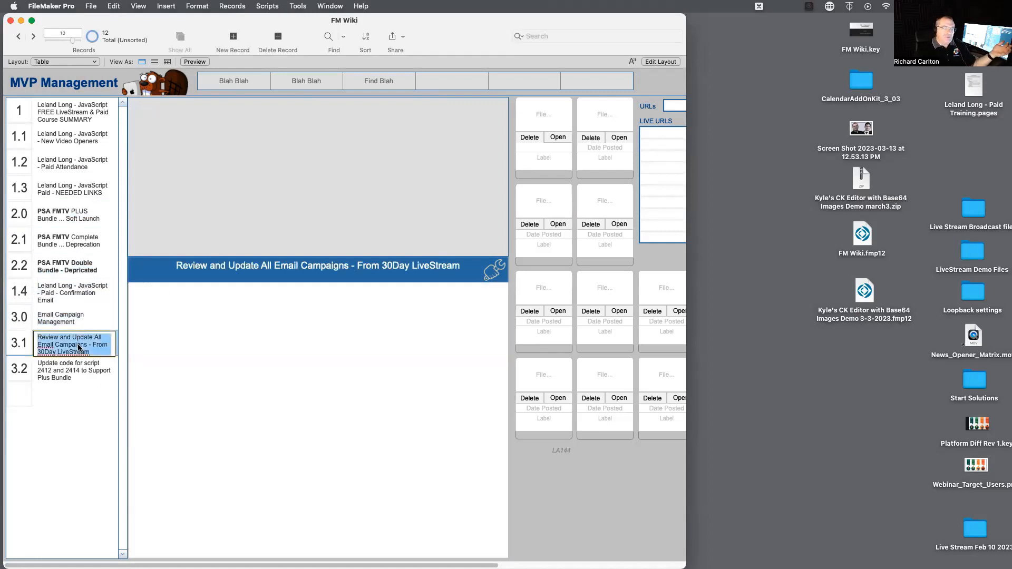
pyautogui.click(75, 391)
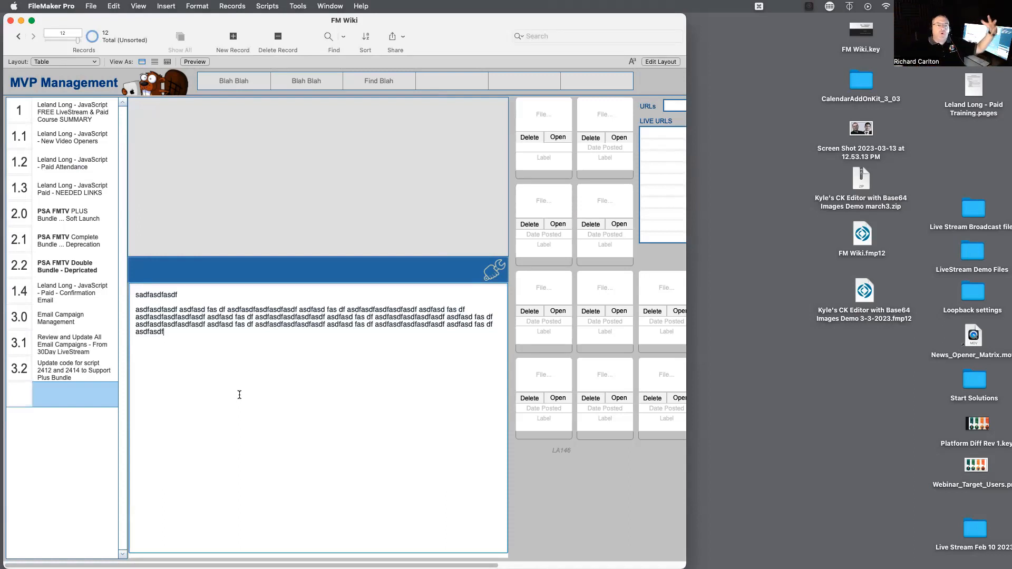
# Widen the wiki window, return to the first record and view its fmtraining.tv/javascript-training.php live URL in the browser, closing the page when done.
pyautogui.moveTo(685, 557); pyautogui.dragTo(911, 564)
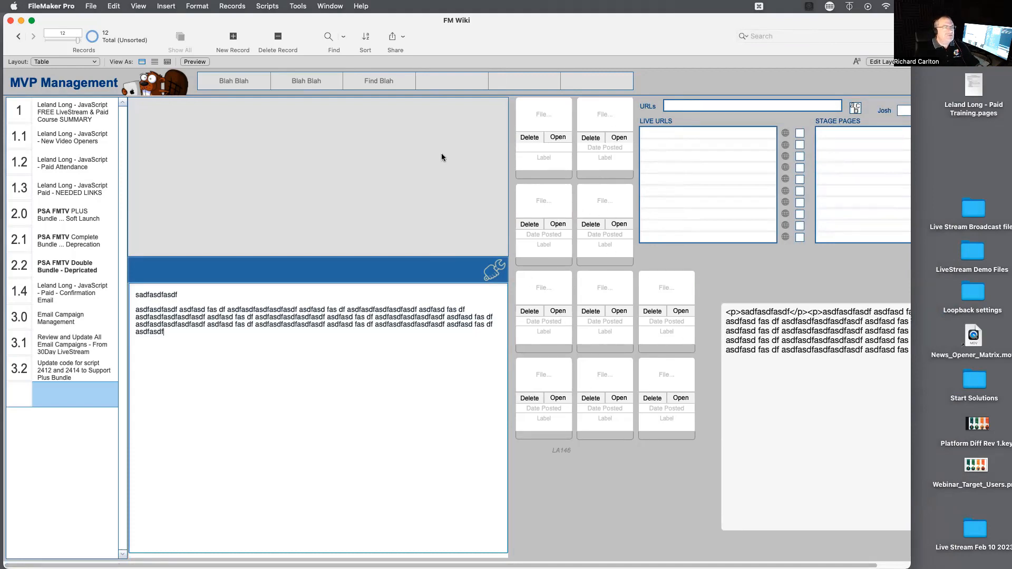
pyautogui.moveTo(77, 40); pyautogui.dragTo(24, 40)
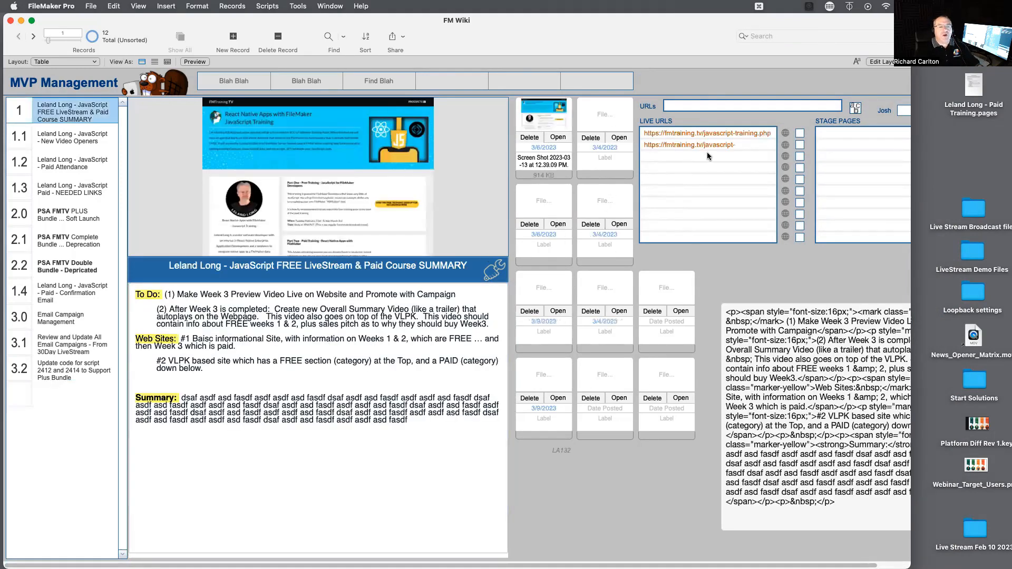
pyautogui.click(676, 138)
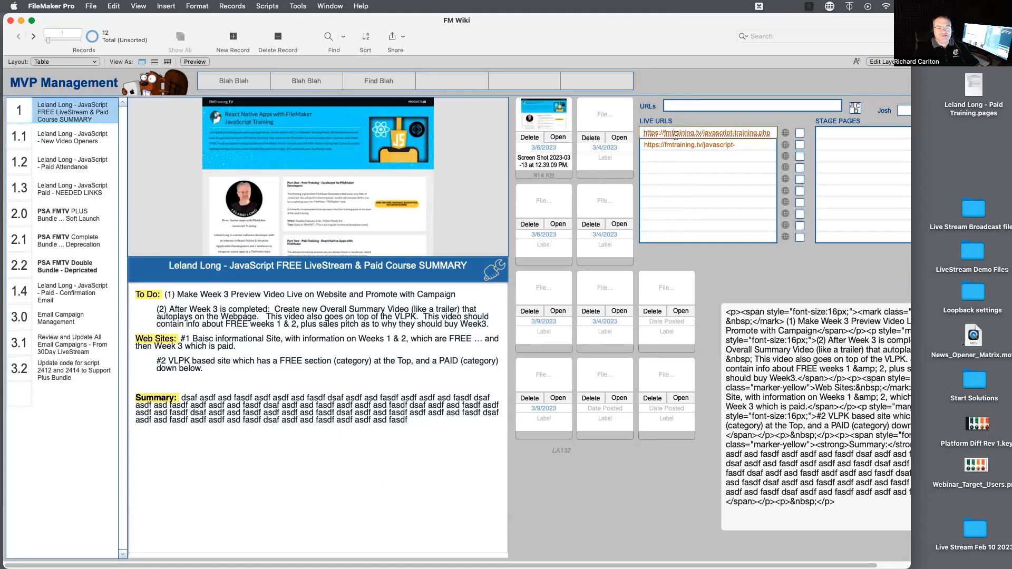
pyautogui.click(784, 133)
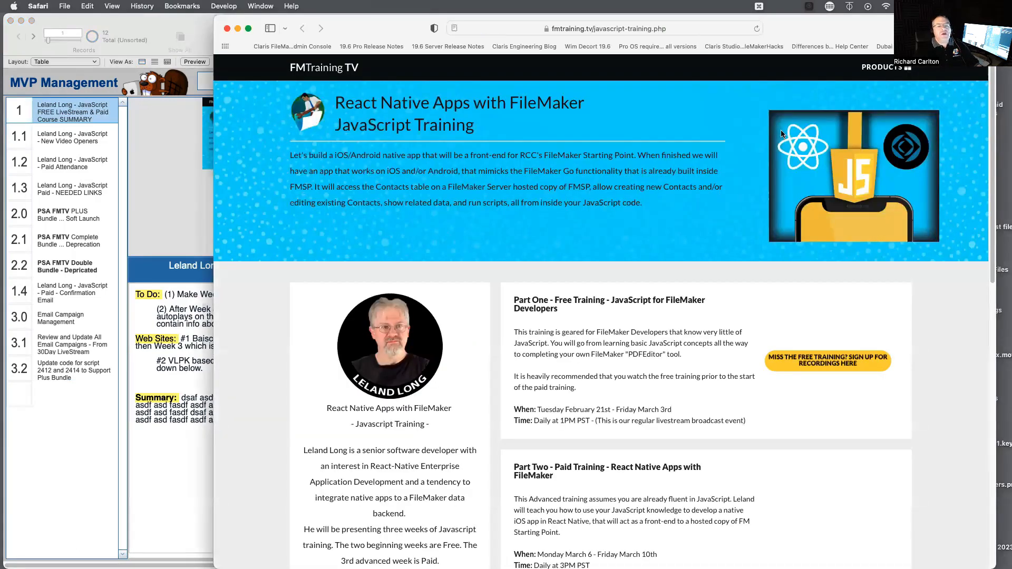
pyautogui.press('super+w')
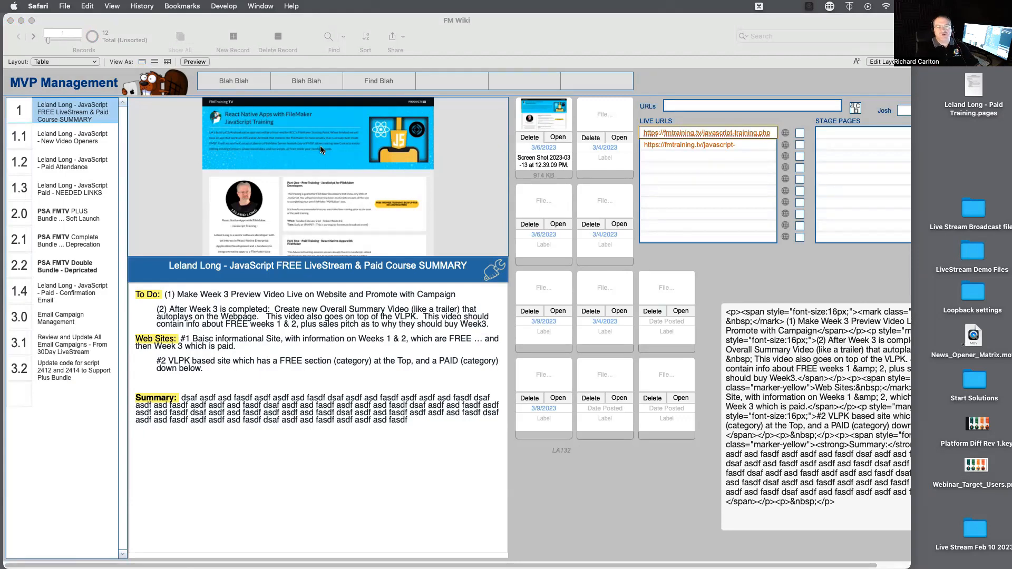
pyautogui.click(342, 169)
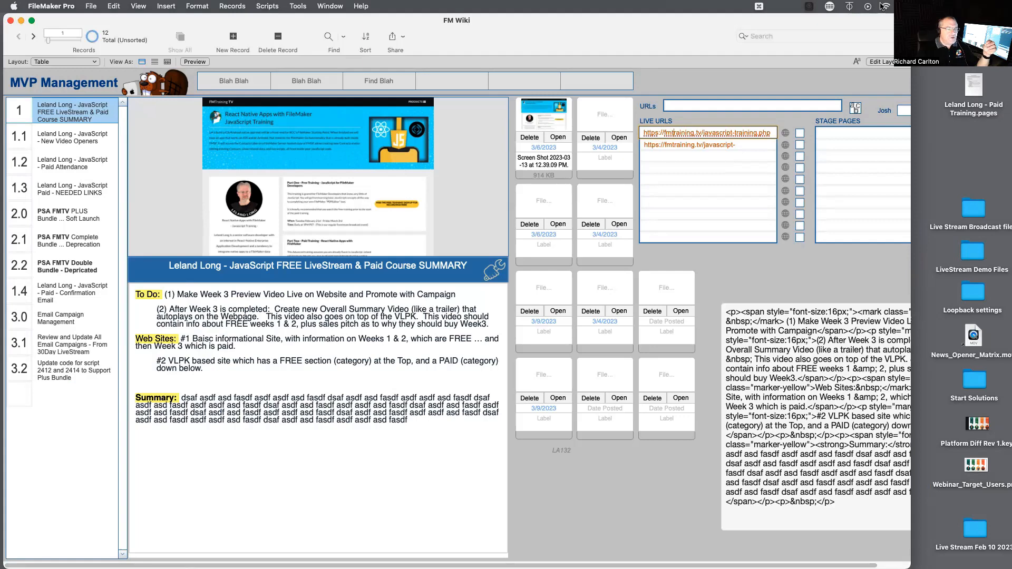
# Add the line "asdfasdf" below the Summary paragraph of the course summary notes, and show the rich text editing toolbar.
pyautogui.click(304, 294)
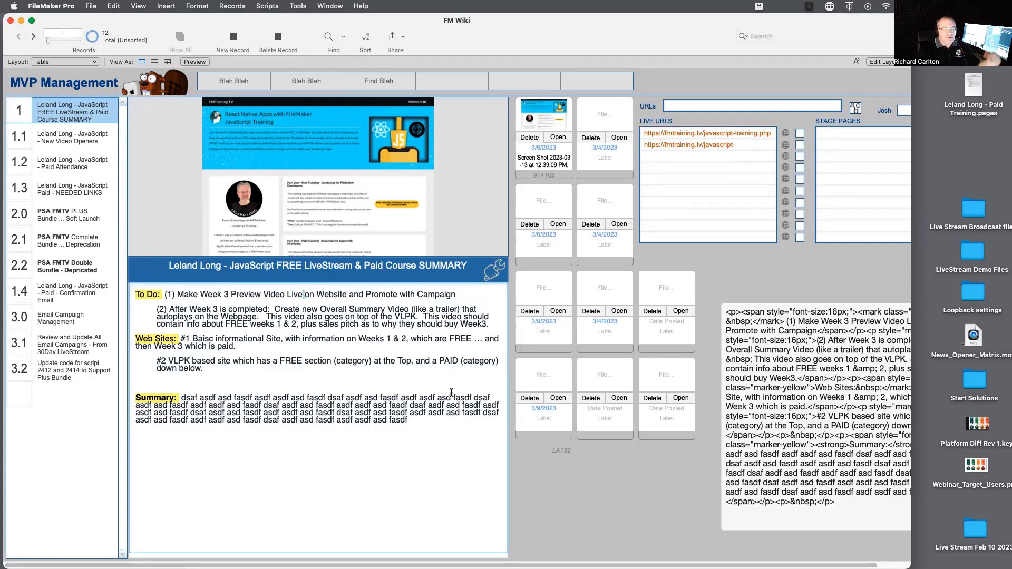
pyautogui.click(425, 421)
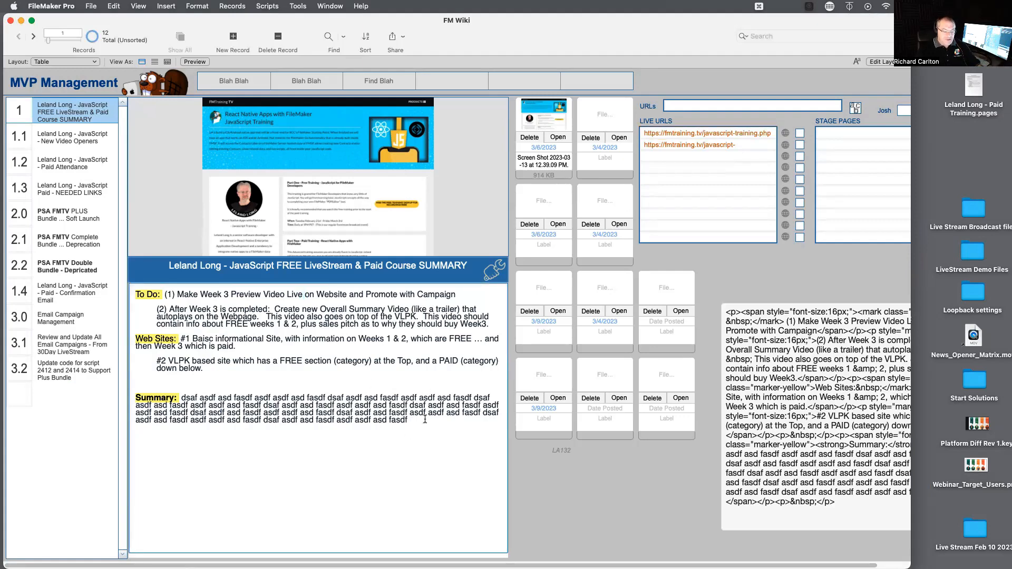
pyautogui.press('Return')
pyautogui.press('Return')
pyautogui.write('asdfasdf')
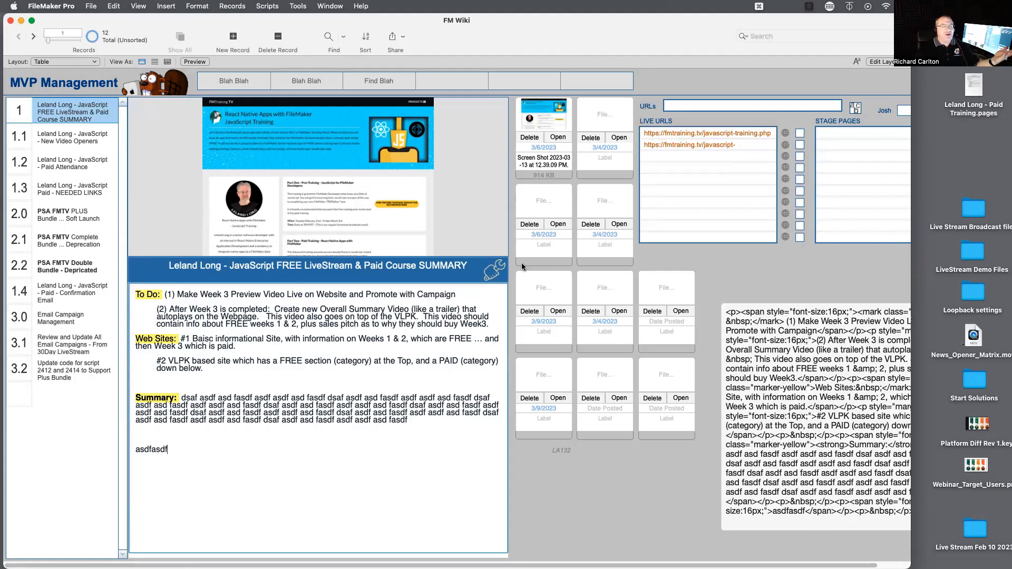
pyautogui.click(495, 271)
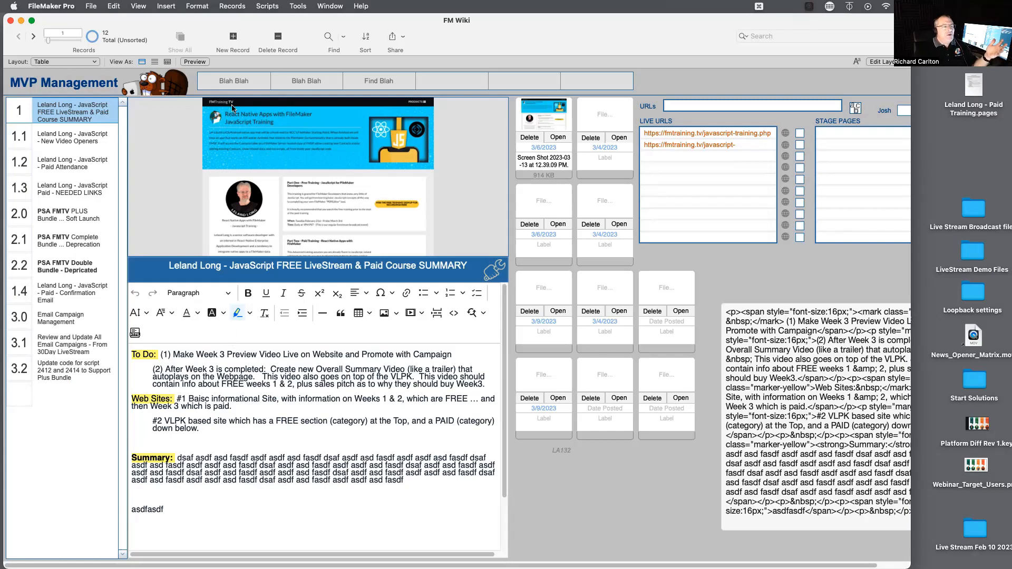
# Open the Script Workspace and view the OnRecordLoad script in the CK Editor folder.
pyautogui.click(267, 7)
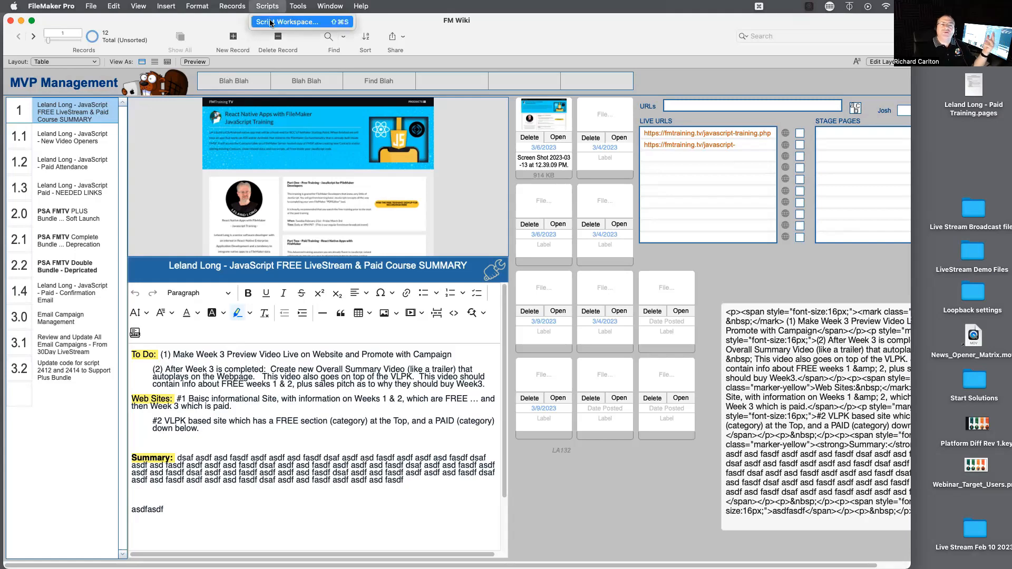
pyautogui.click(270, 22)
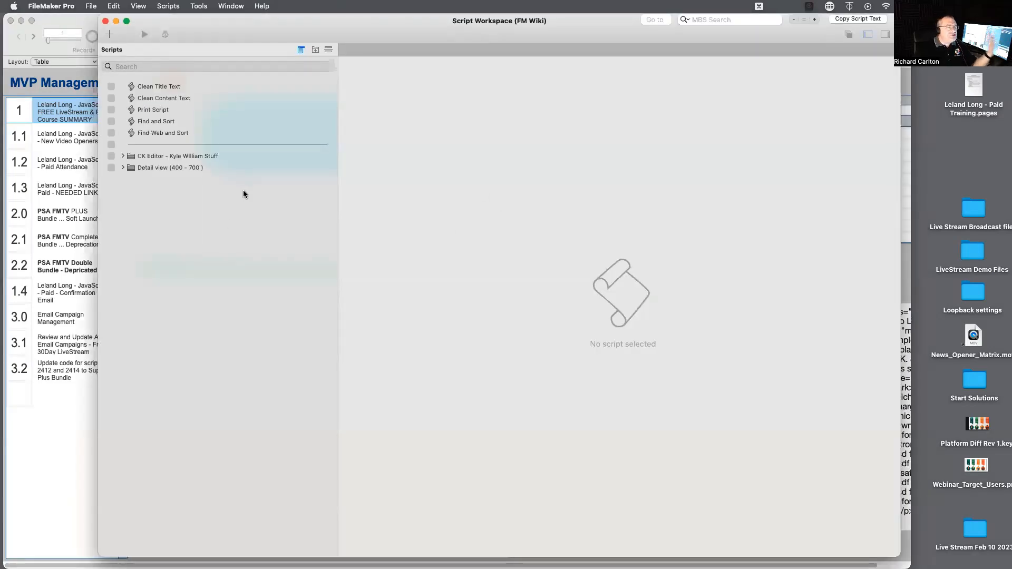
pyautogui.click(123, 156)
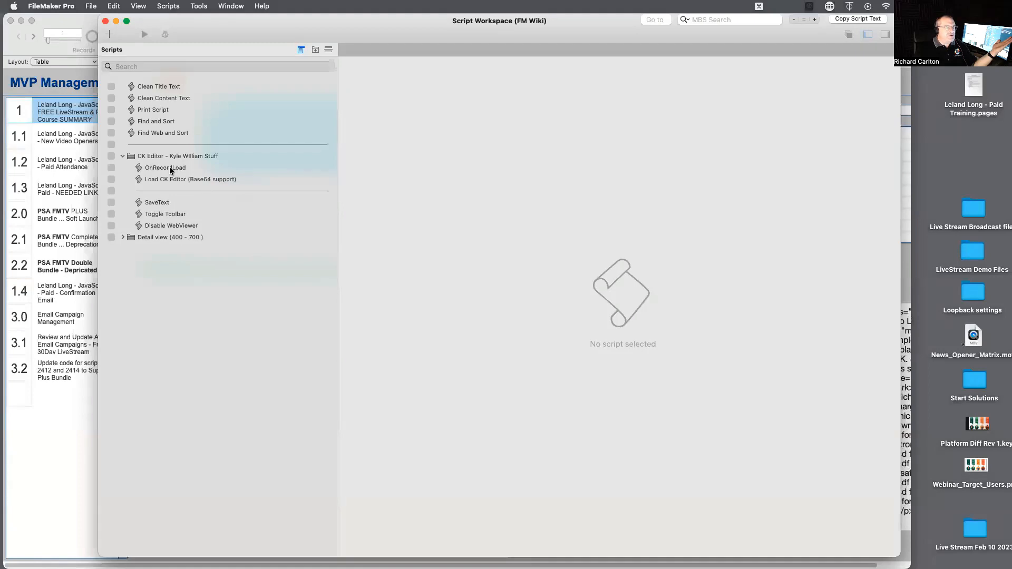
pyautogui.click(170, 169)
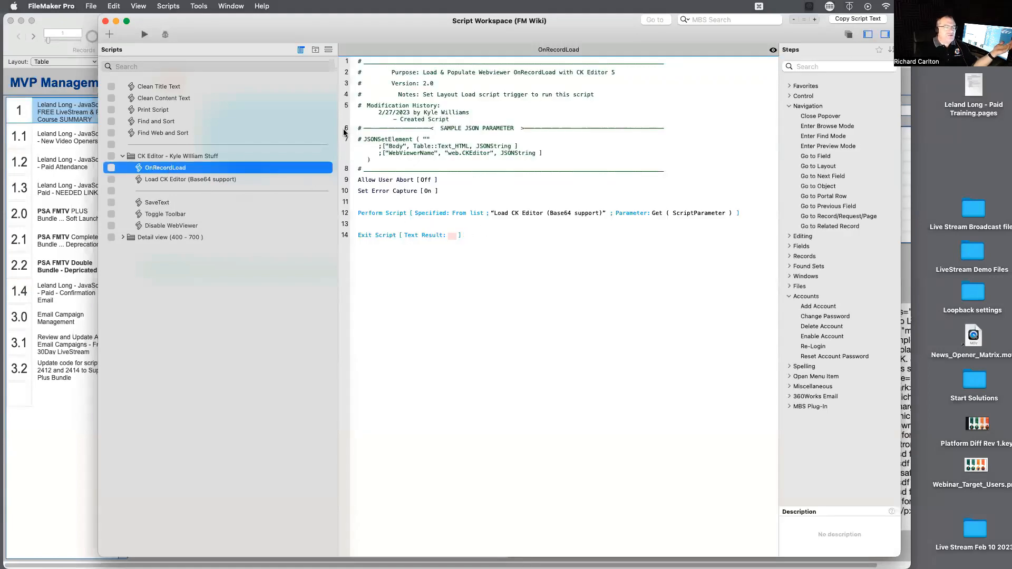
# Examine the Load CK Editor (Base64 support) script, highlighting the Insert Text and Insert Calculated Result steps on lines 20 to 24.
pyautogui.click(199, 180)
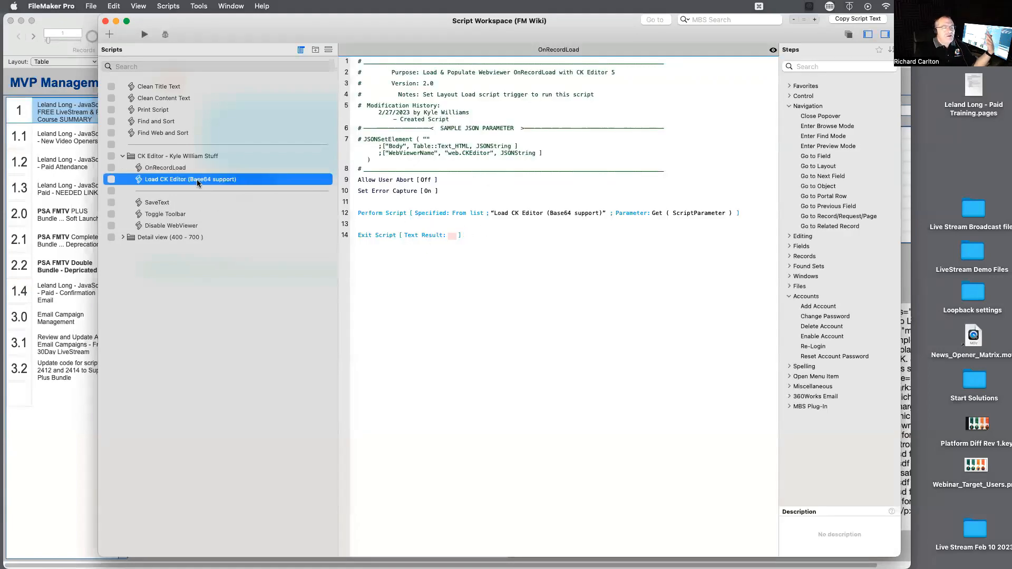
pyautogui.scroll(-3, 467, 415)
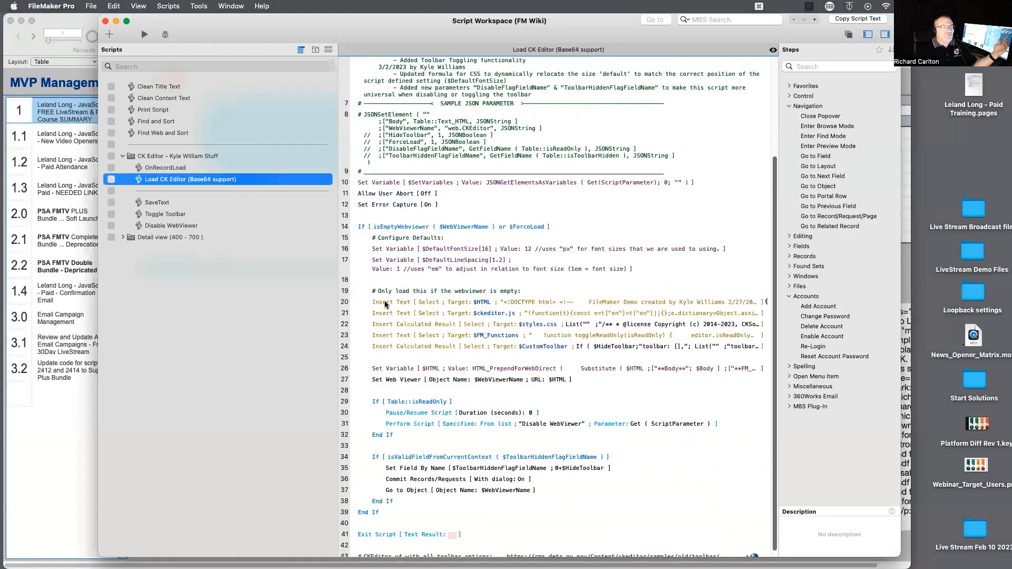
pyautogui.click(415, 304)
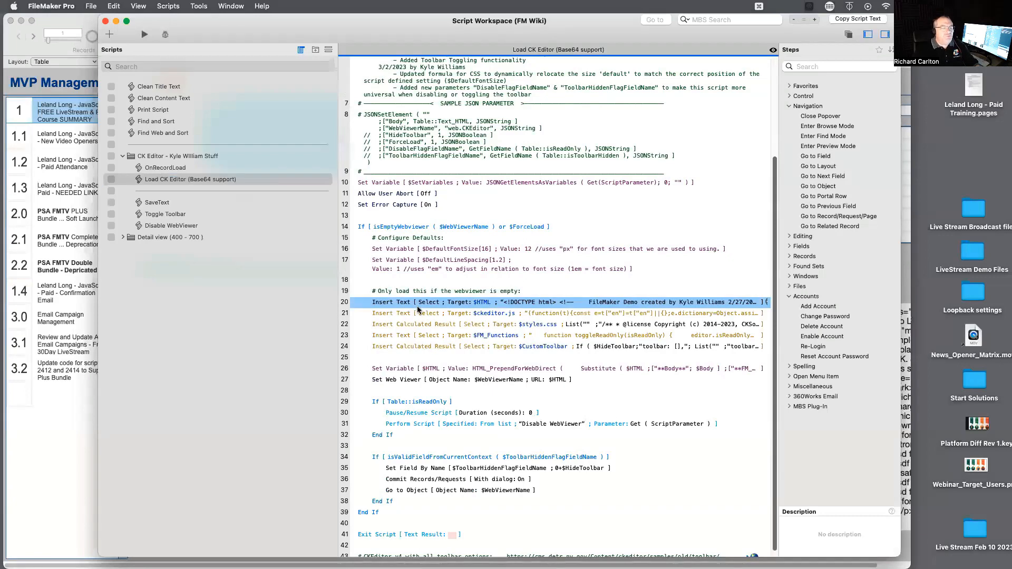
pyautogui.keyDown('shift'); pyautogui.click(427, 348); pyautogui.keyUp('shift')
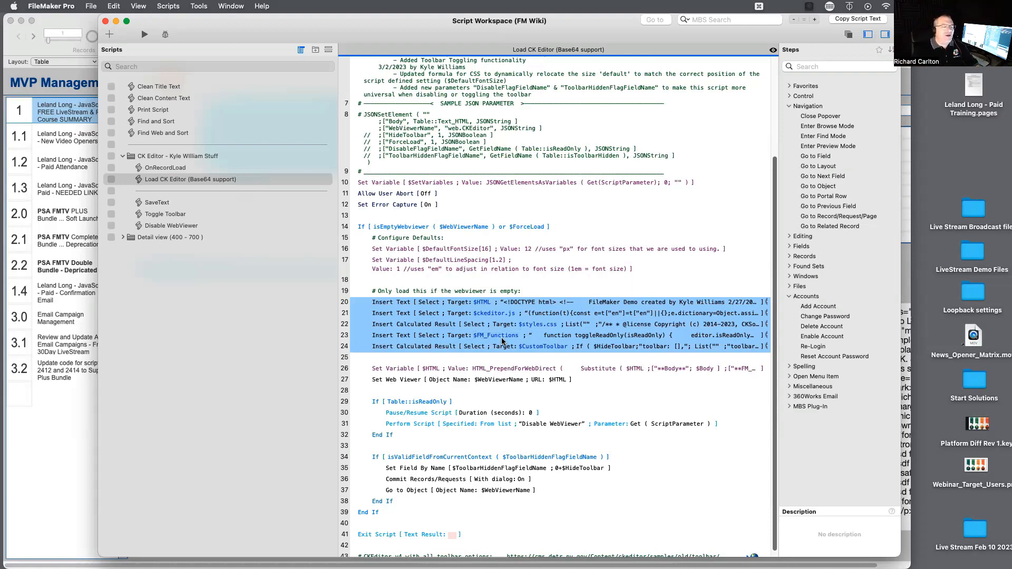
pyautogui.scroll(1, 502, 341)
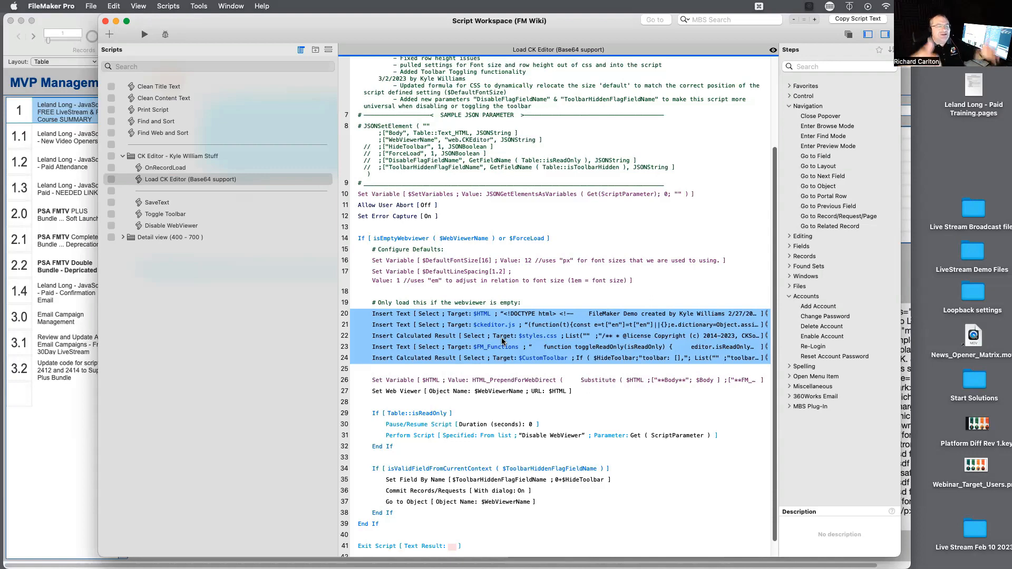
# Move the FileMaker windows aside, open FM Wiki.key in Keynote and play the slideshow from the "JavaScript to the Rescue" slide.
pyautogui.moveTo(210, 25); pyautogui.dragTo(198, 85)
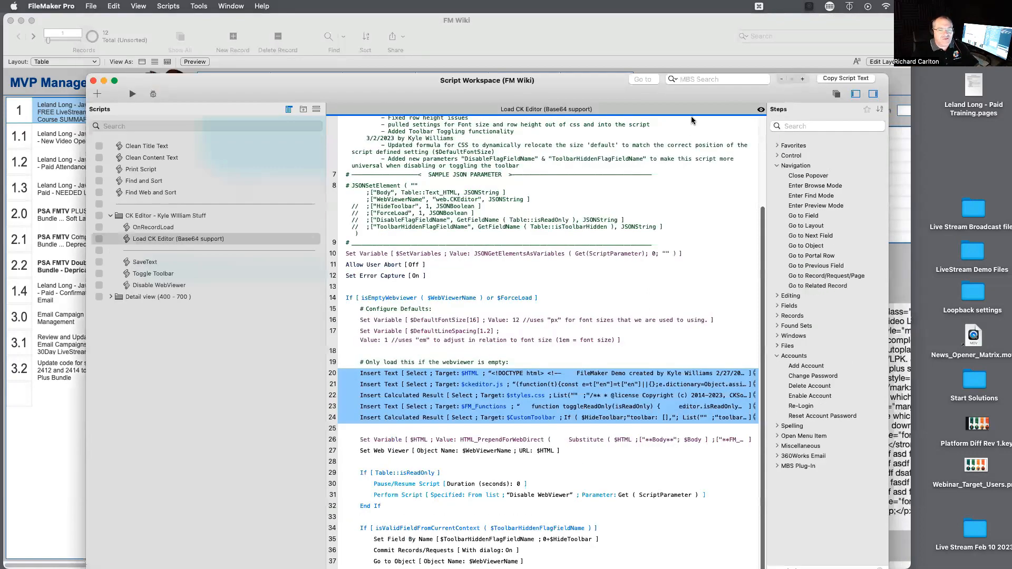
pyautogui.moveTo(789, 21); pyautogui.dragTo(622, 218)
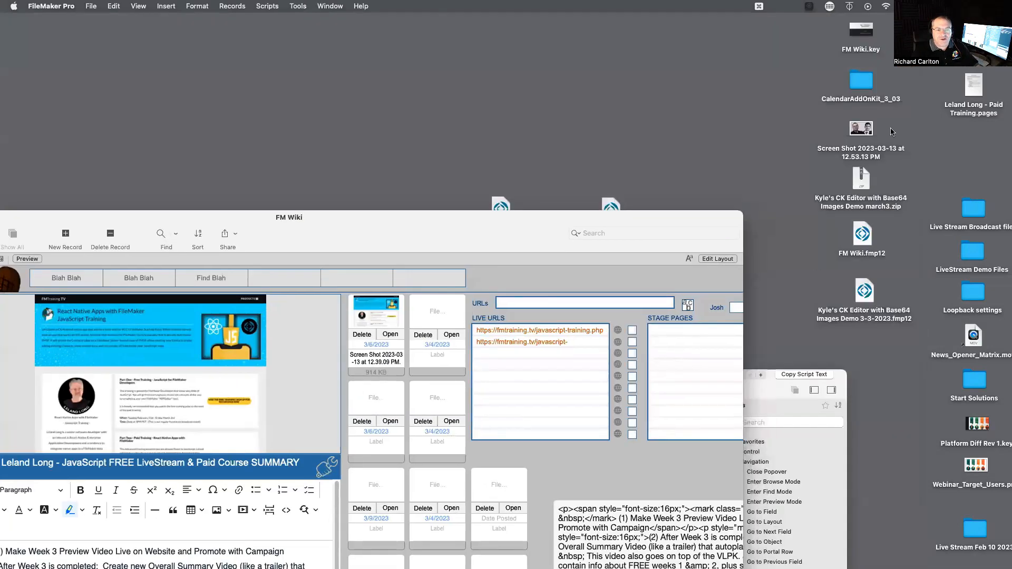
pyautogui.doubleClick(840, 43)
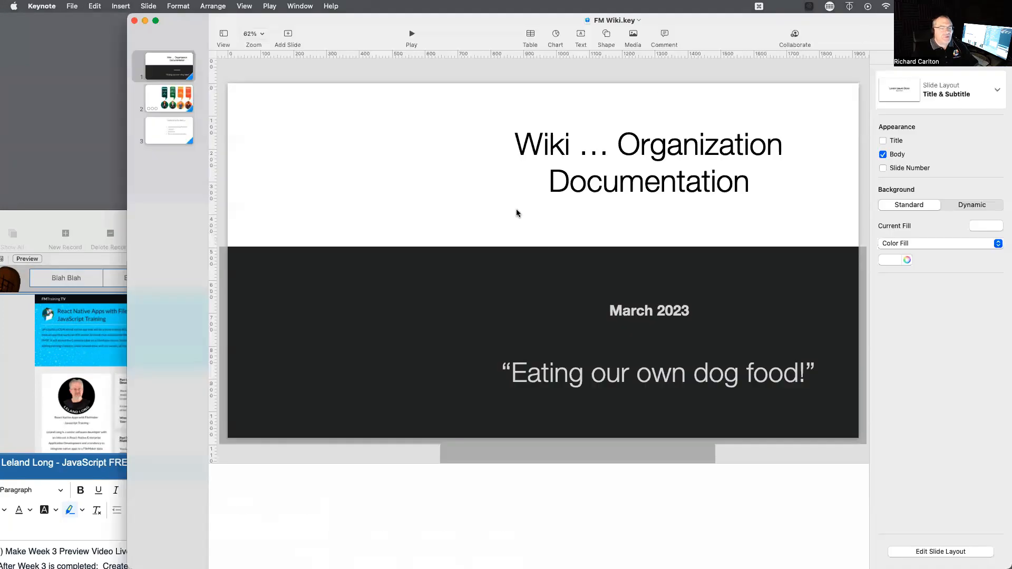
pyautogui.click(178, 123)
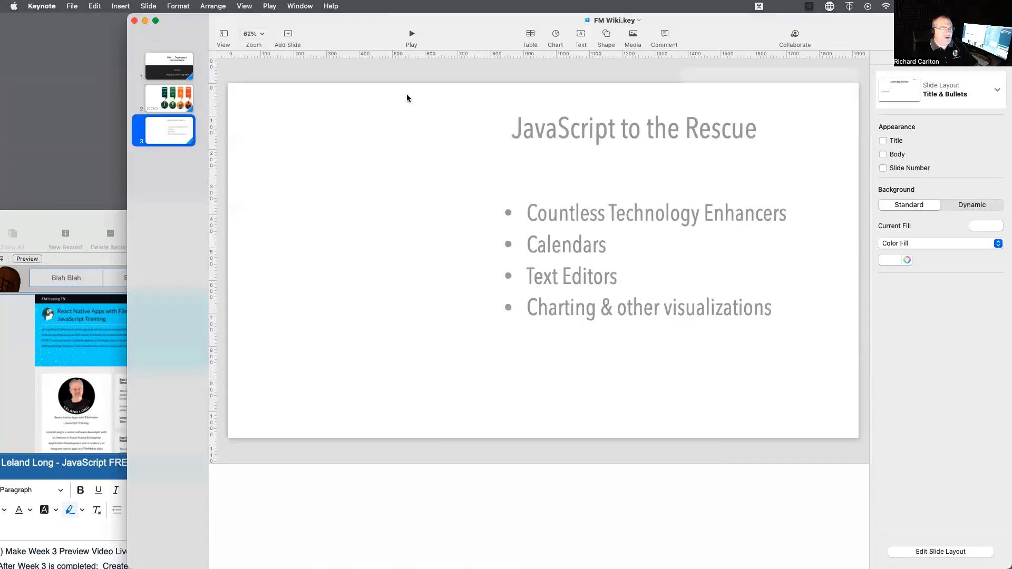
pyautogui.click(269, 6)
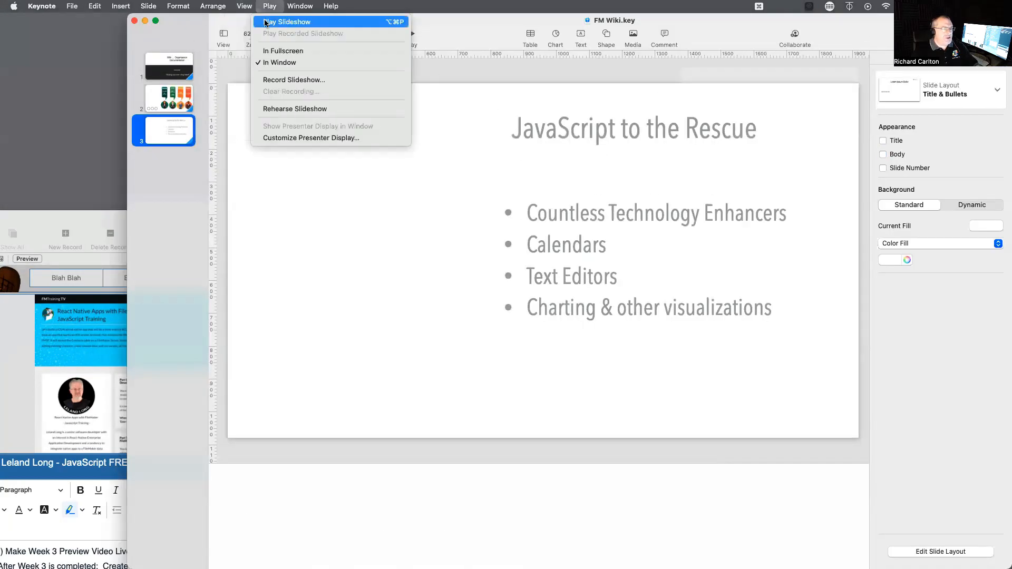
pyautogui.click(286, 21)
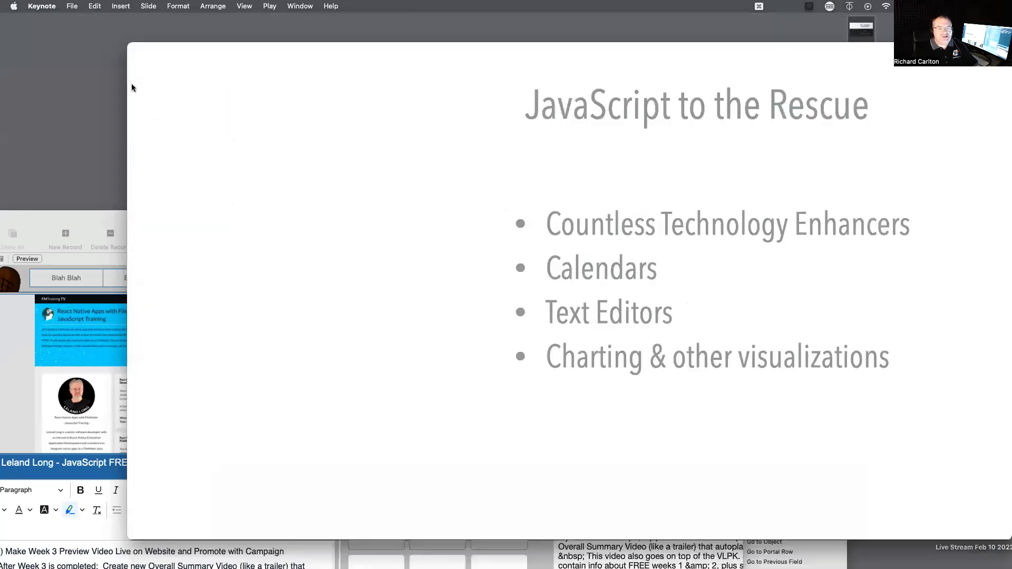